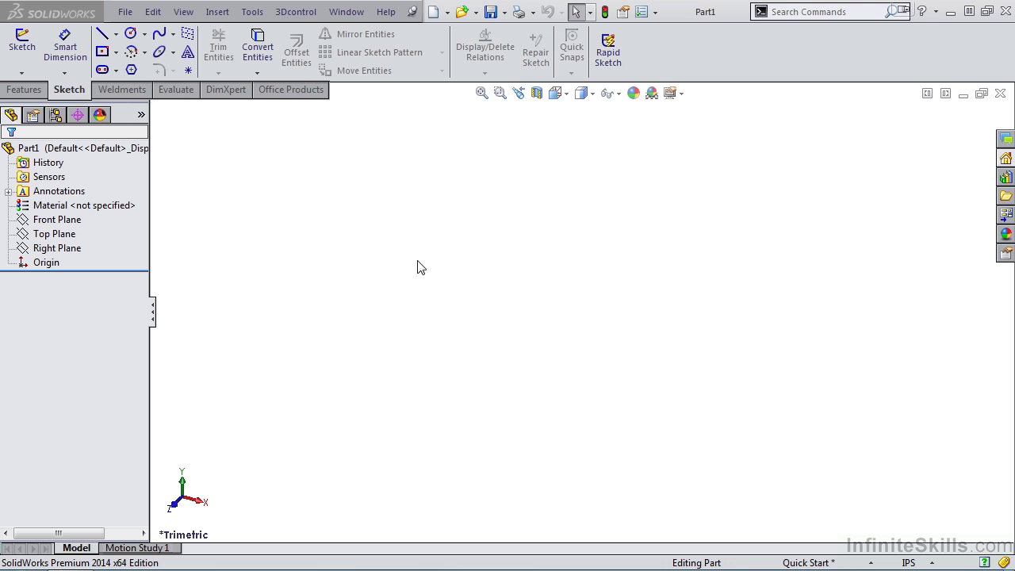
Start a sketch on the Front Plane and draw a center rectangle about 3.98 by 2.20 in, centred on the origin.
{"action": "left_click", "coordinate": [23, 47]}
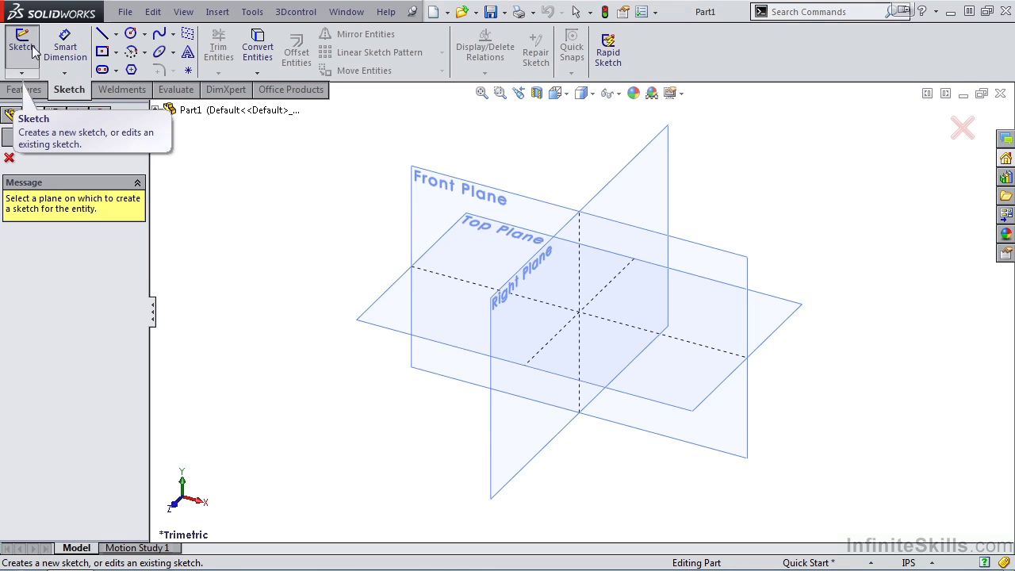
{"action": "left_click", "coordinate": [454, 202]}
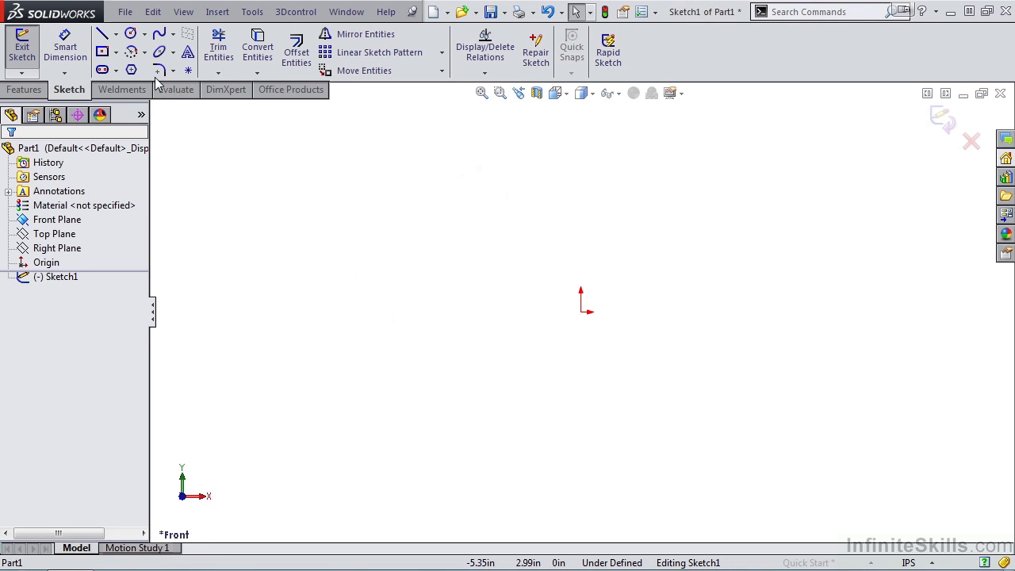
{"action": "left_click", "coordinate": [102, 51]}
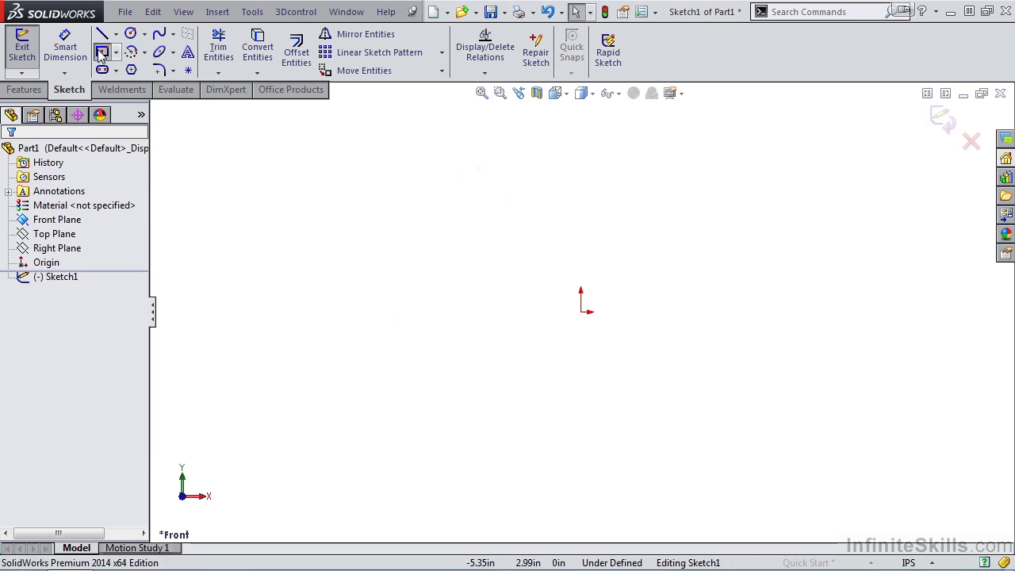
{"action": "left_click", "coordinate": [581, 312]}
{"action": "left_click", "coordinate": [722, 234]}
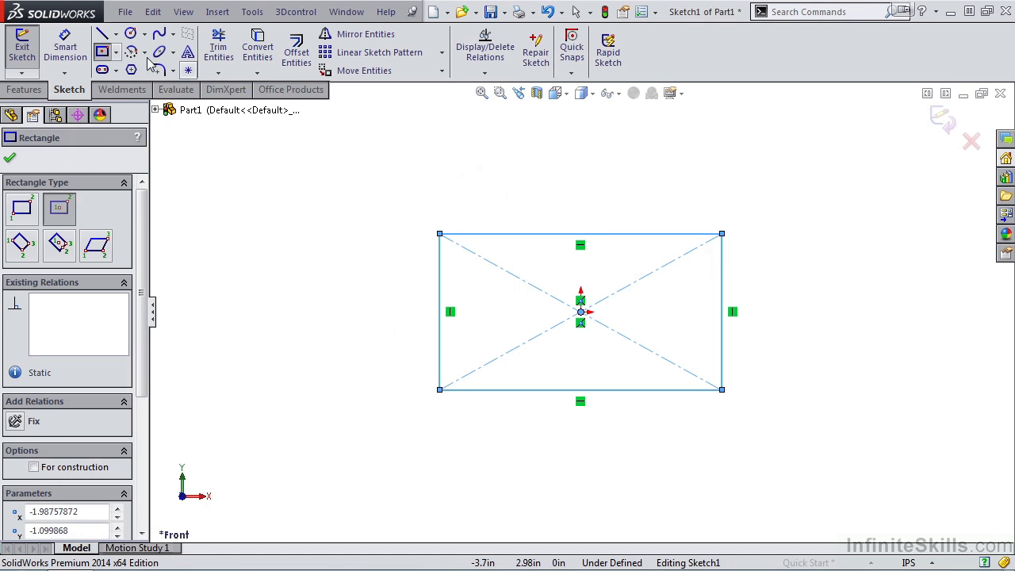
Dimension the rectangle's vertical side and set its height to 24 in.
{"action": "left_click", "coordinate": [82, 49]}
{"action": "left_click", "coordinate": [442, 318]}
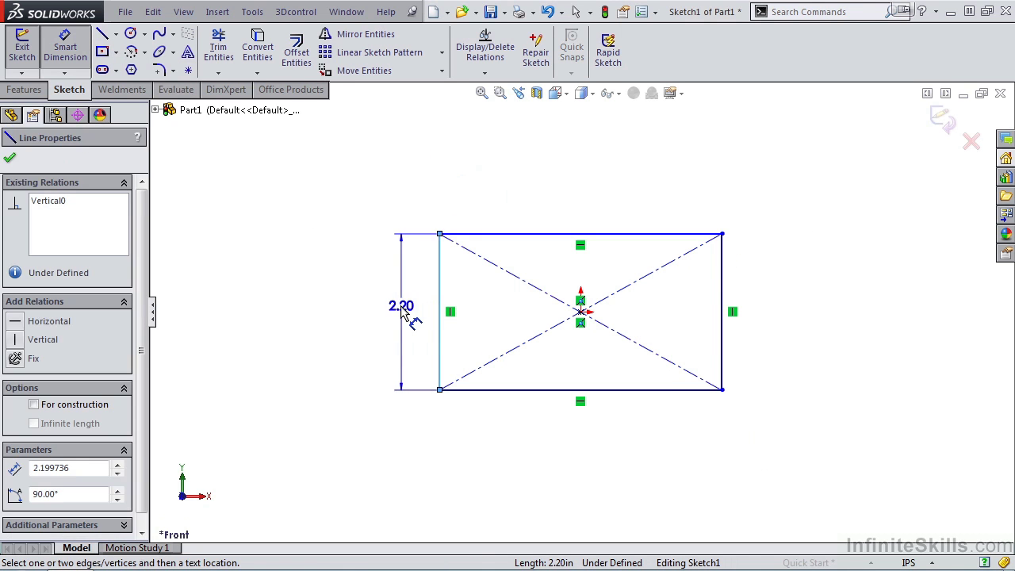
{"action": "left_click", "coordinate": [410, 317]}
{"action": "type", "text": "24"}
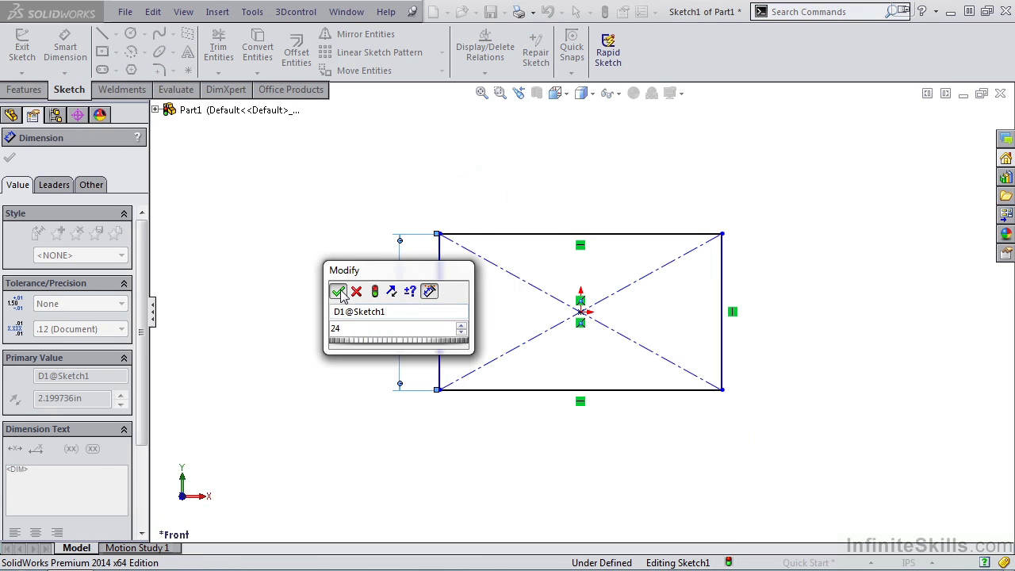
{"action": "left_click", "coordinate": [340, 291]}
Dimension the rectangle's upper edge at 36 in and exit the sketch.
{"action": "left_click", "coordinate": [585, 234]}
{"action": "left_click", "coordinate": [583, 203]}
{"action": "type", "text": "36"}
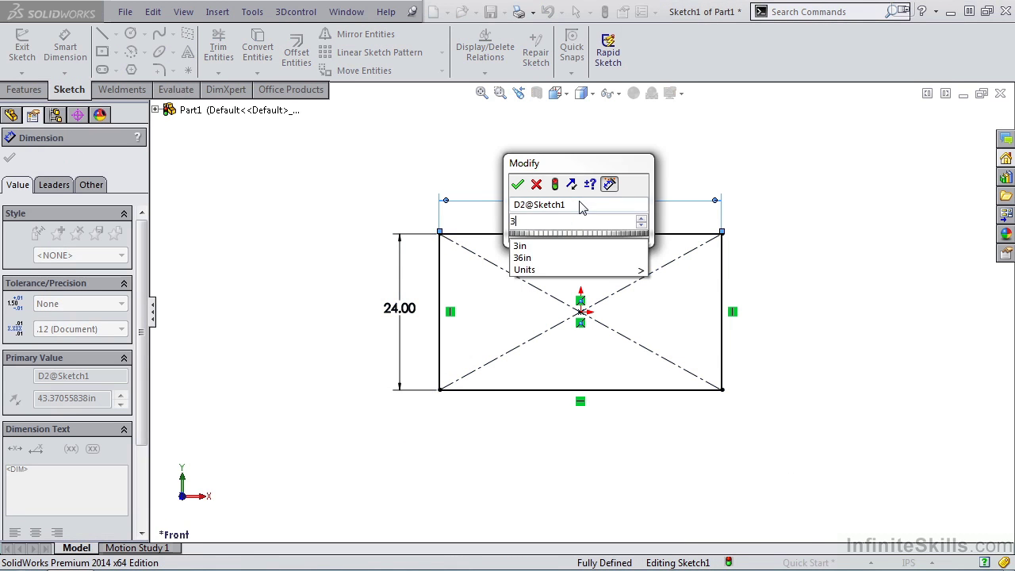
{"action": "left_click", "coordinate": [519, 182]}
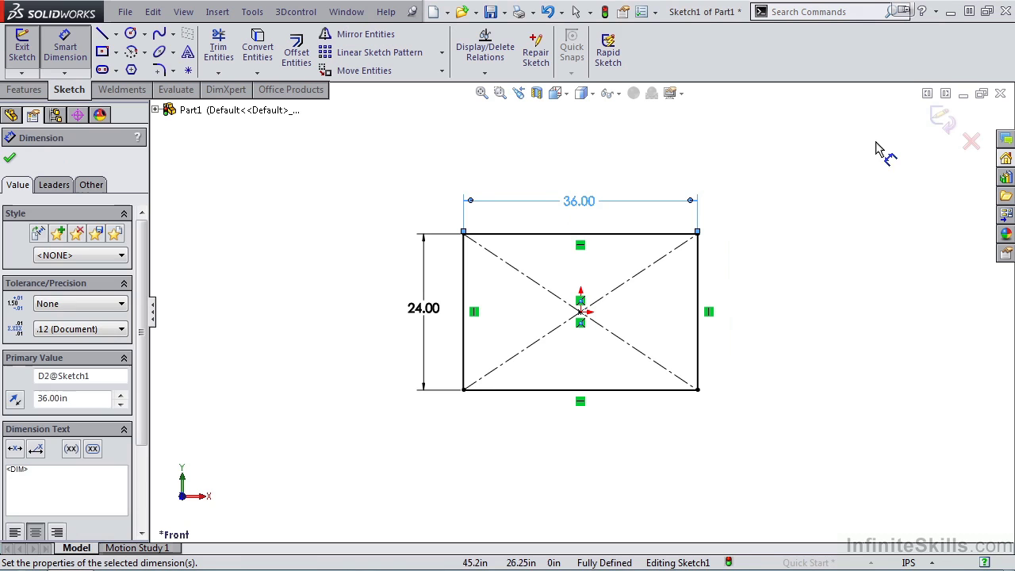
{"action": "left_click", "coordinate": [942, 121]}
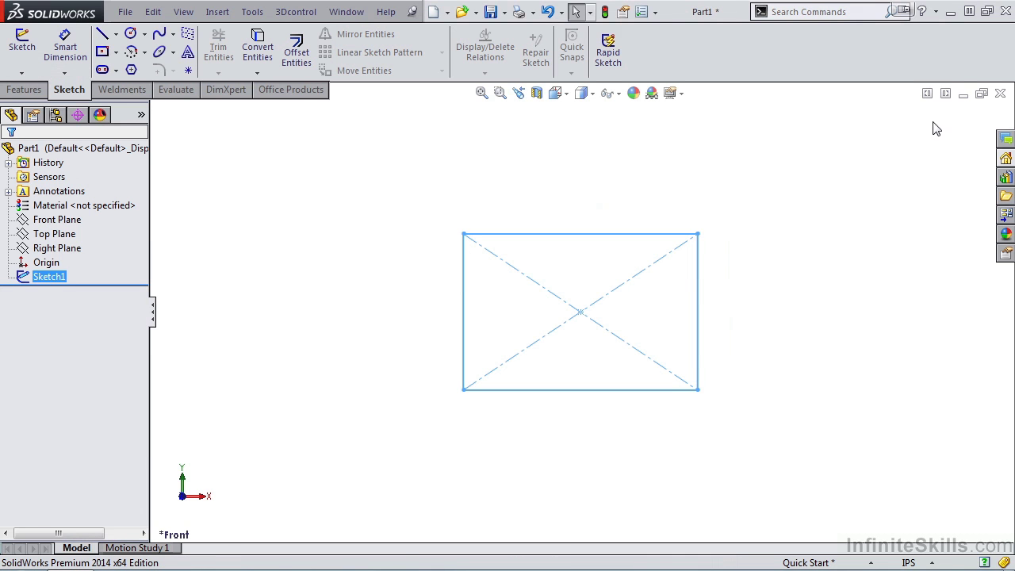
Start a Structural Member with the ansi inch standard, square tube type and 2 x 2 x 0.25 size.
{"action": "key", "text": "space"}
{"action": "left_click", "coordinate": [591, 264]}
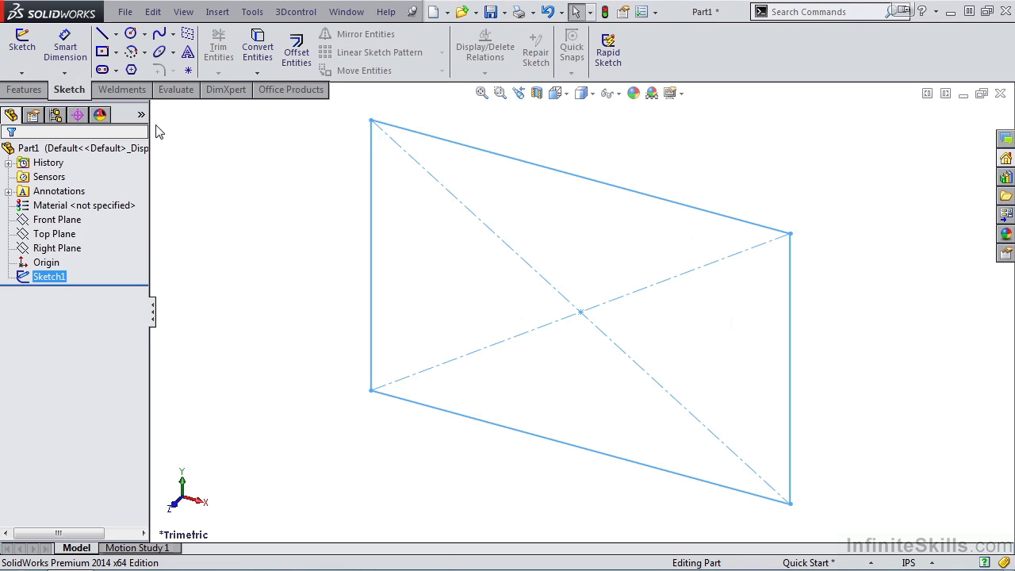
{"action": "left_click", "coordinate": [127, 91]}
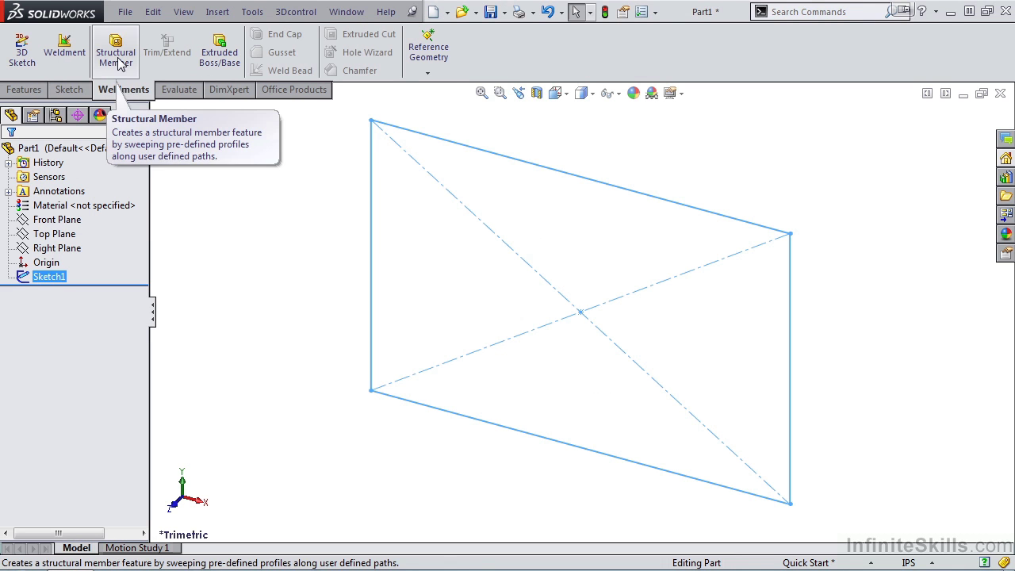
{"action": "left_click", "coordinate": [117, 58]}
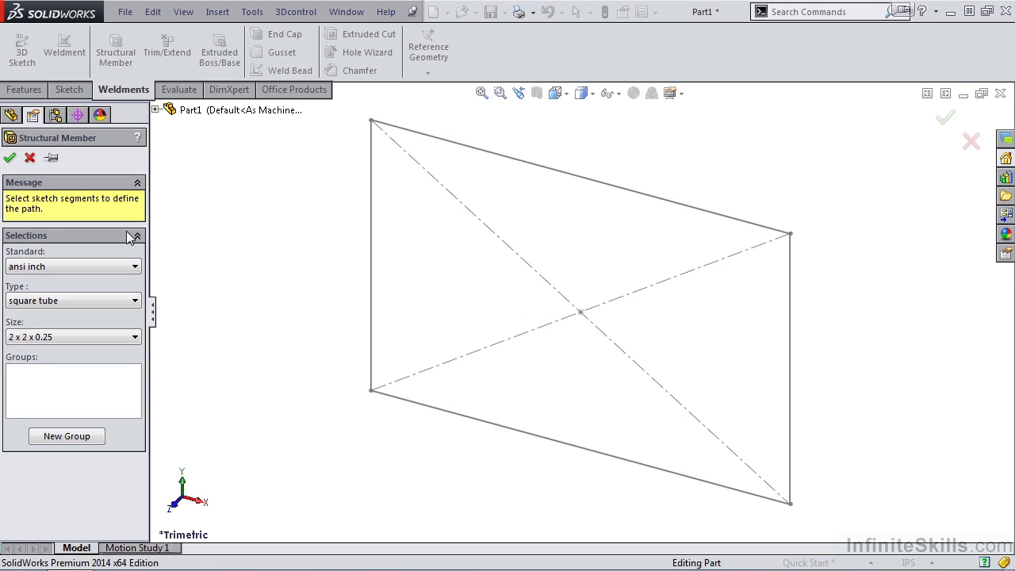
{"action": "left_click", "coordinate": [136, 268]}
{"action": "left_click", "coordinate": [133, 281]}
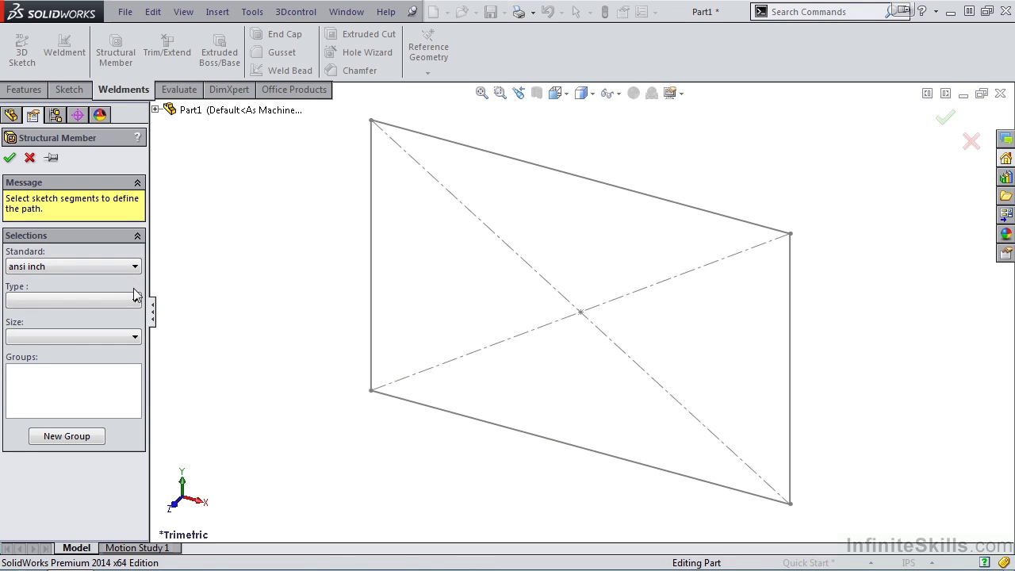
{"action": "left_click", "coordinate": [135, 300]}
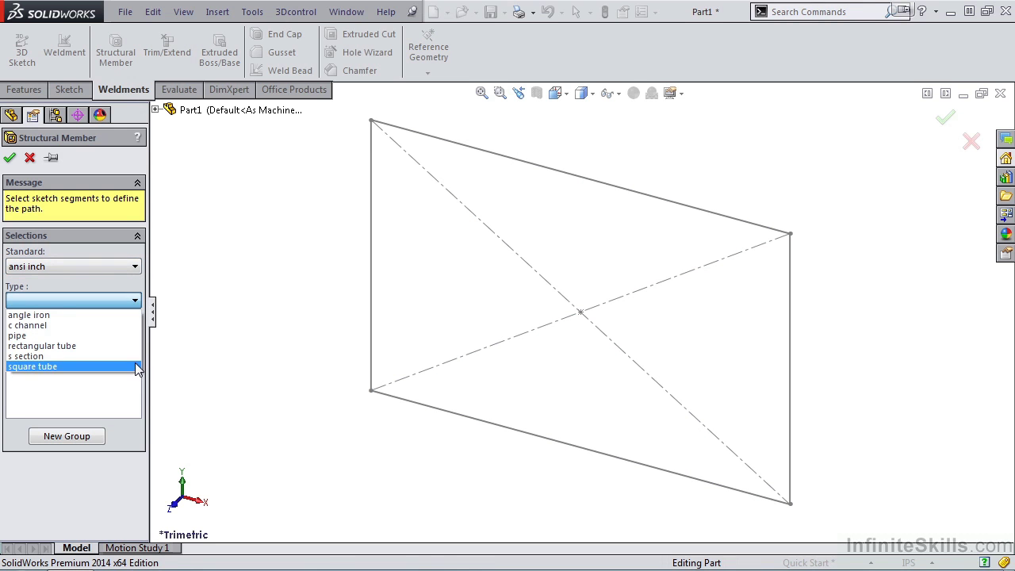
{"action": "left_click", "coordinate": [135, 366]}
{"action": "left_click", "coordinate": [134, 339]}
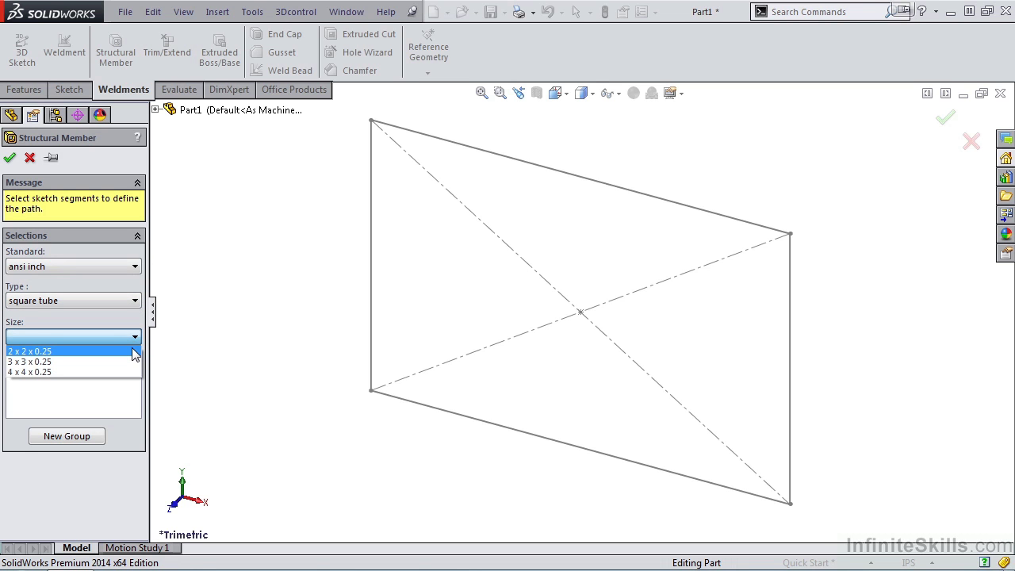
{"action": "left_click", "coordinate": [134, 352]}
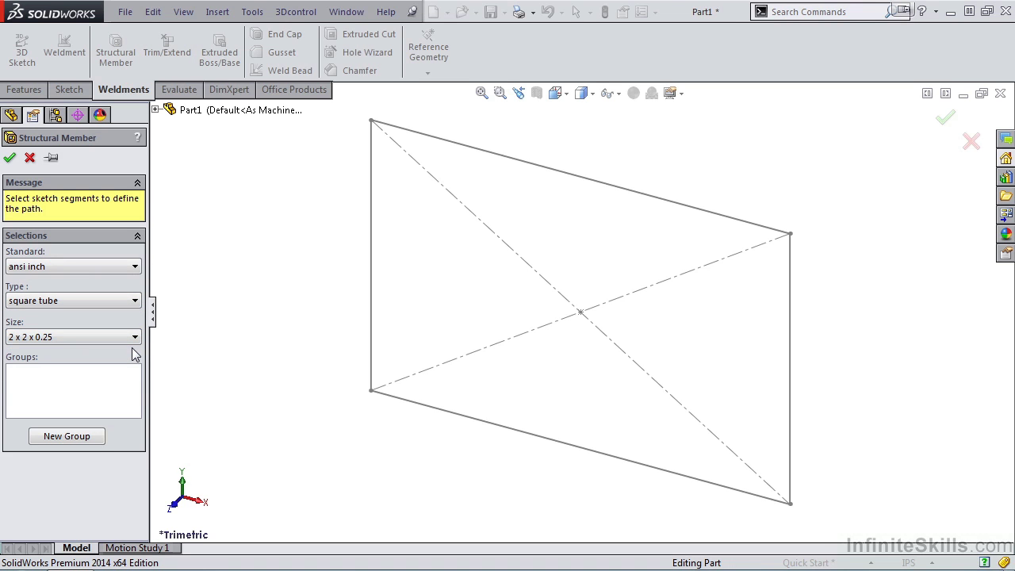
Use all four rectangle sides as the structural member's path and create the tube frame.
{"action": "left_click", "coordinate": [498, 427]}
{"action": "left_click", "coordinate": [373, 290]}
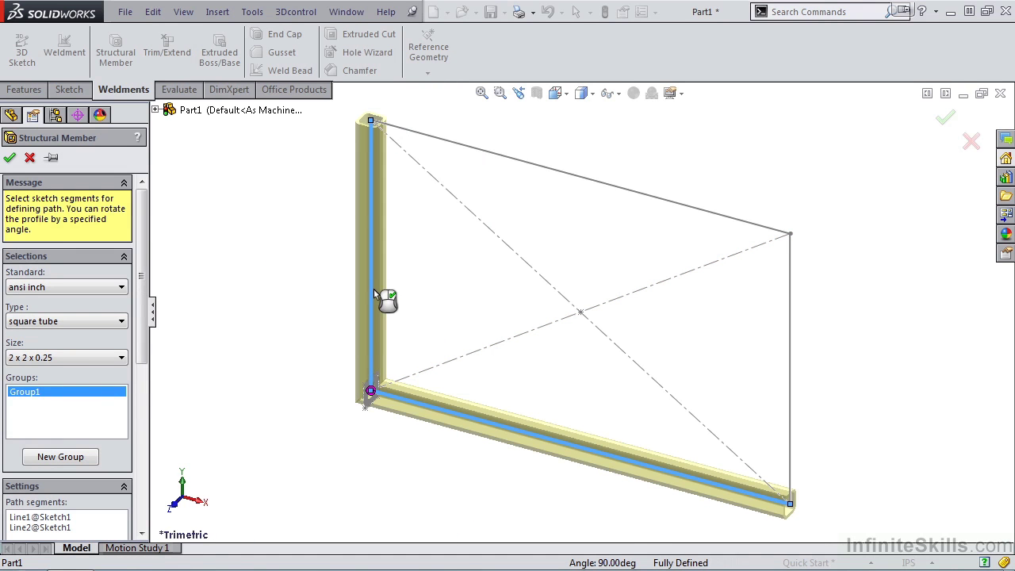
{"action": "left_click", "coordinate": [561, 172]}
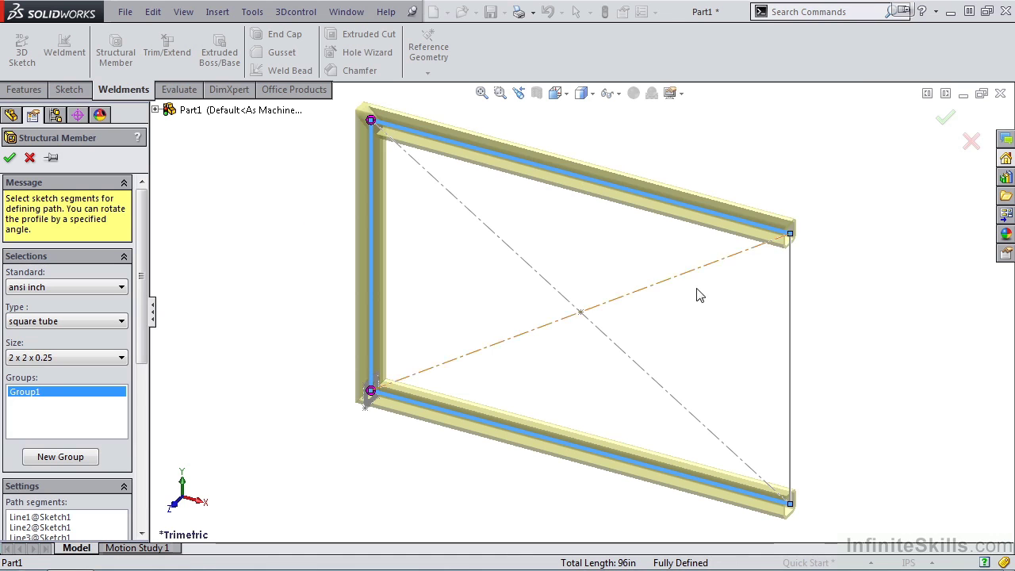
{"action": "left_click", "coordinate": [790, 379]}
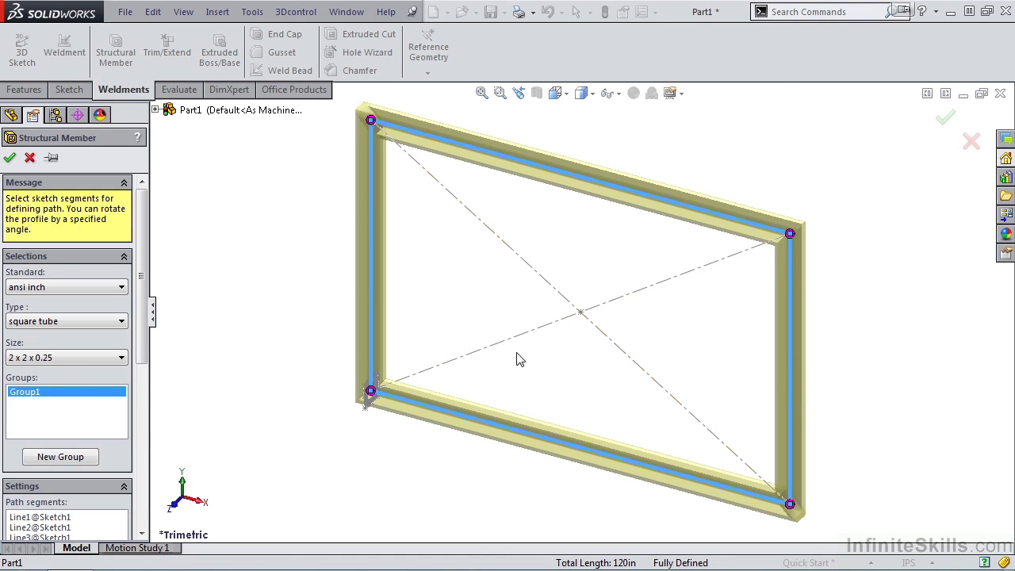
{"action": "left_click", "coordinate": [10, 159]}
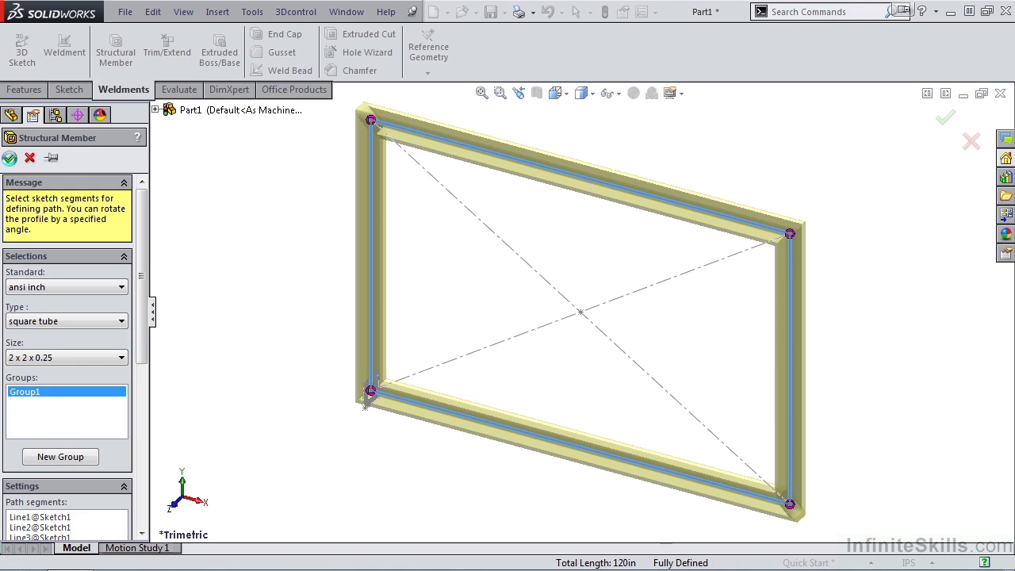
Inspect the cut list, origin and Weldment entries in the feature tree.
{"action": "left_click", "coordinate": [32, 206]}
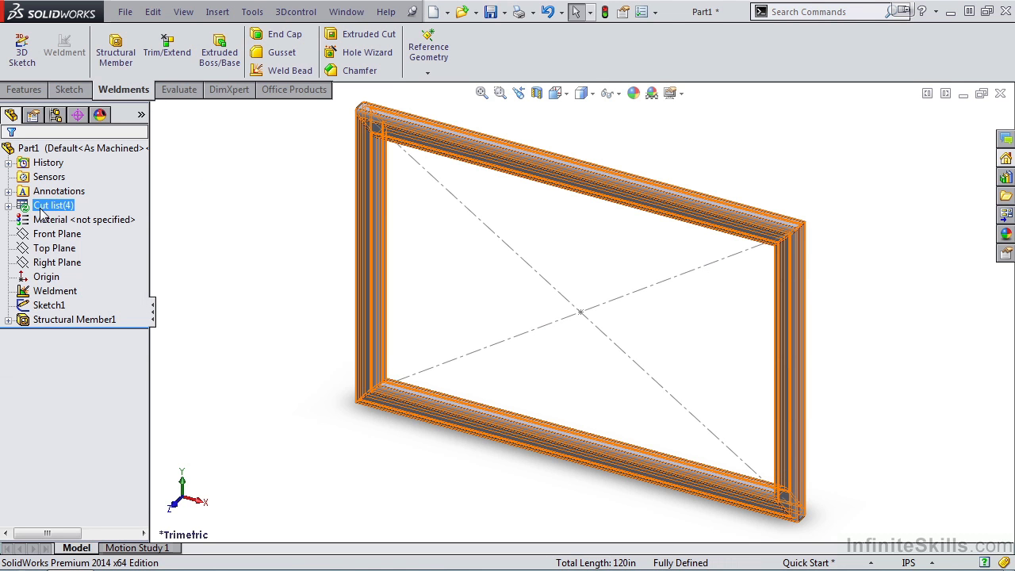
{"action": "left_click", "coordinate": [45, 277]}
{"action": "left_click", "coordinate": [47, 291]}
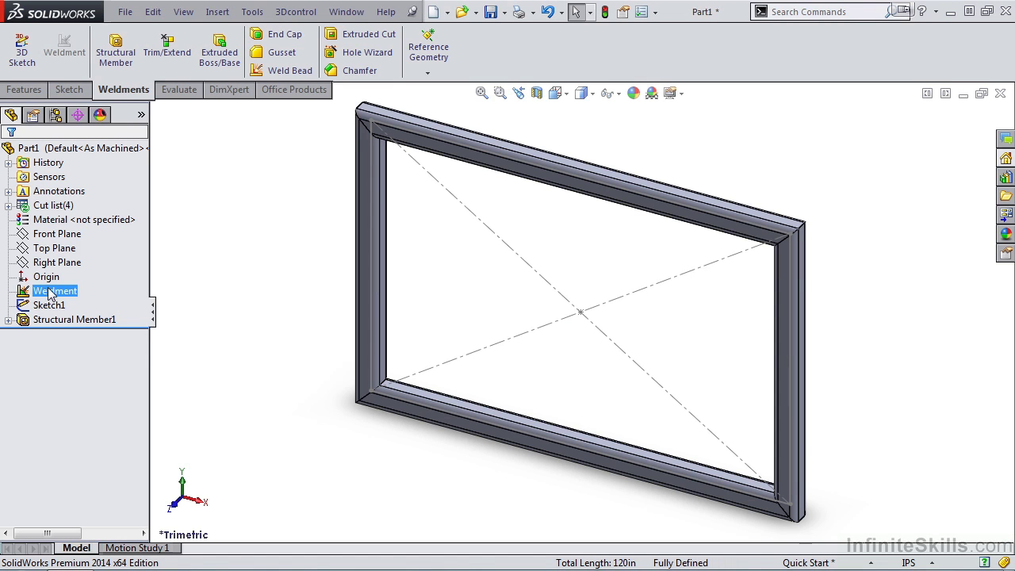
Reopen the structural member's definition to review the available profile standards, and close it without changing anything.
{"action": "right_click", "coordinate": [62, 319]}
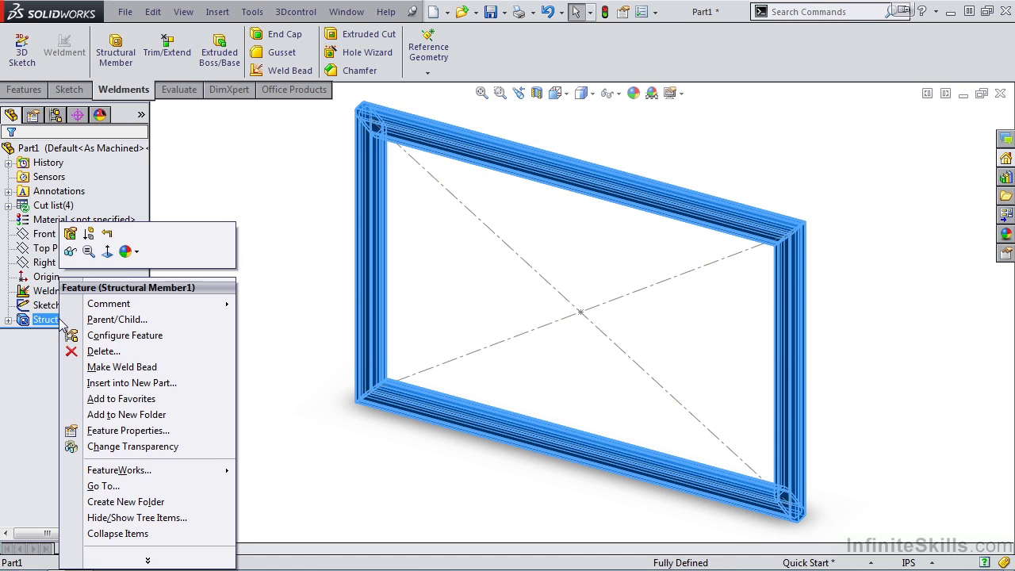
{"action": "left_click", "coordinate": [70, 233]}
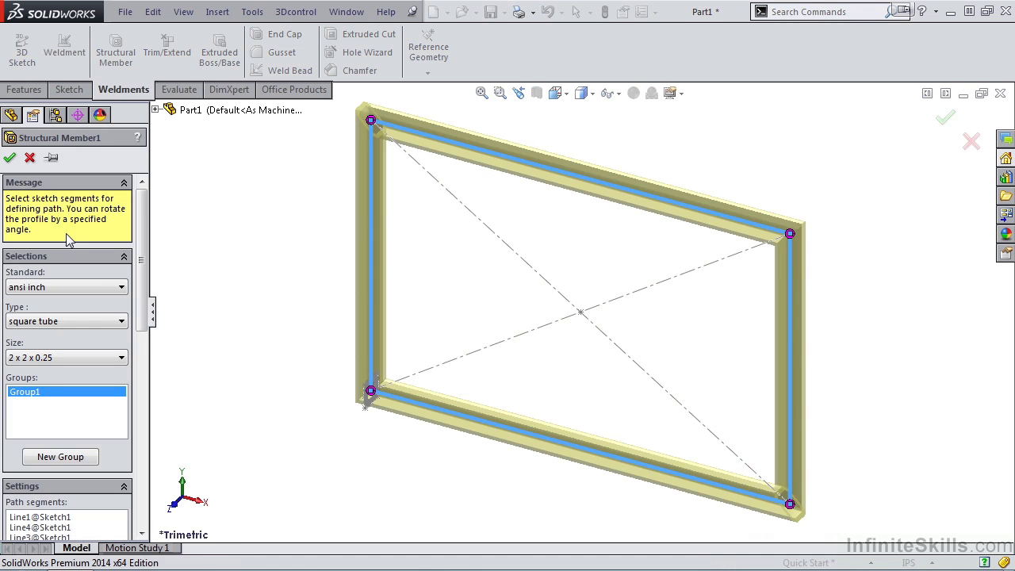
{"action": "left_click", "coordinate": [122, 288]}
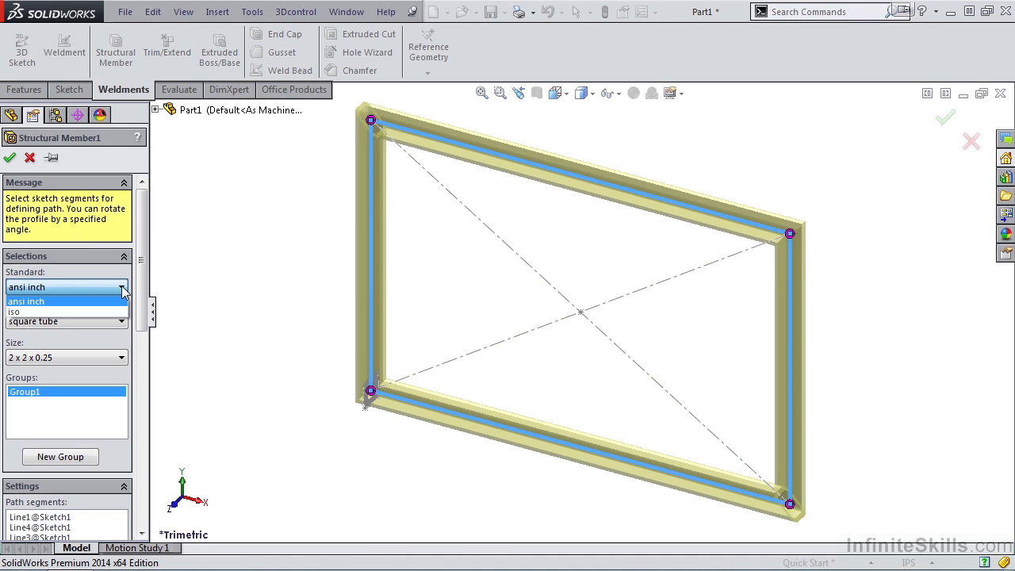
{"action": "left_click", "coordinate": [122, 289]}
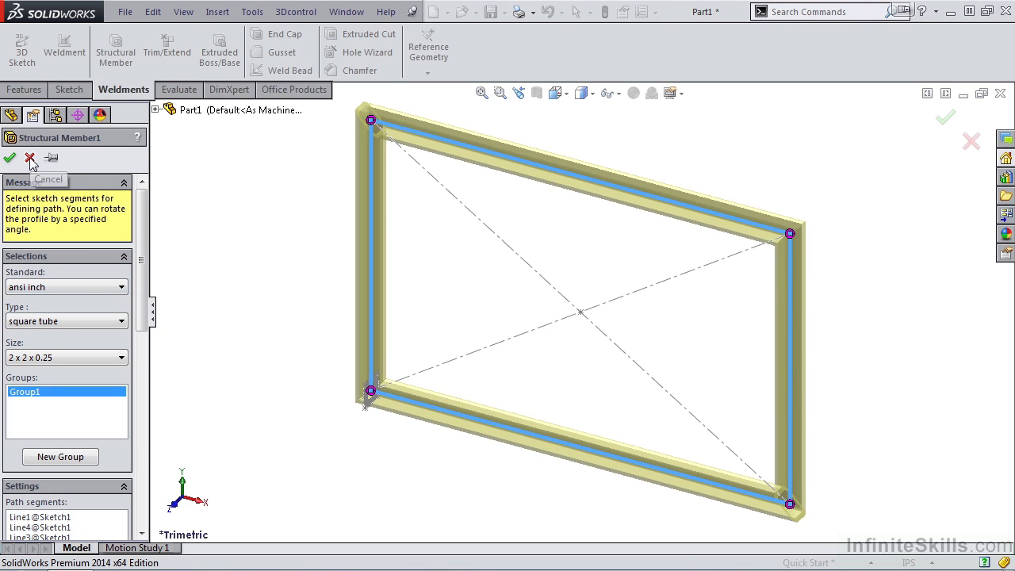
{"action": "key", "text": "Return"}
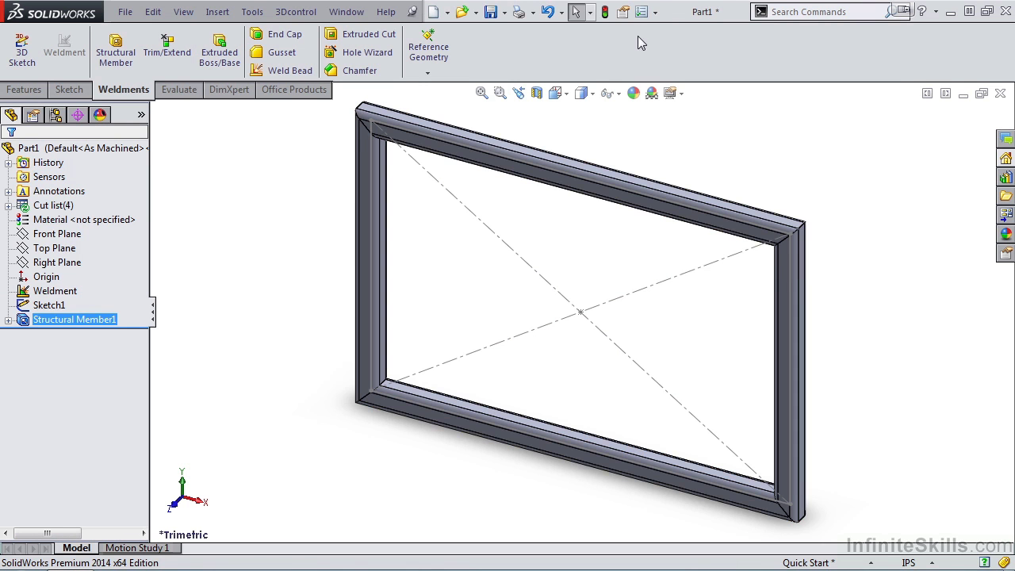
Check the folder path set for Weldment Profiles in the file location options, and close the options.
{"action": "left_click", "coordinate": [639, 12]}
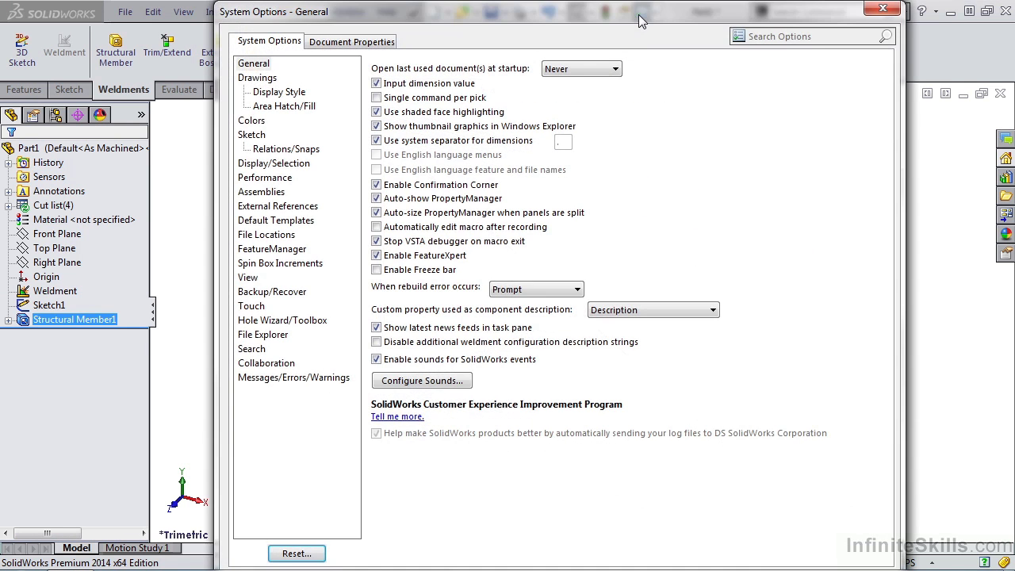
{"action": "left_click", "coordinate": [274, 237]}
{"action": "left_click", "coordinate": [568, 81]}
{"action": "scroll", "coordinate": [568, 87], "scroll_direction": "down", "scroll_amount": 1}
{"action": "scroll", "coordinate": [568, 88], "scroll_direction": "down", "scroll_amount": 4}
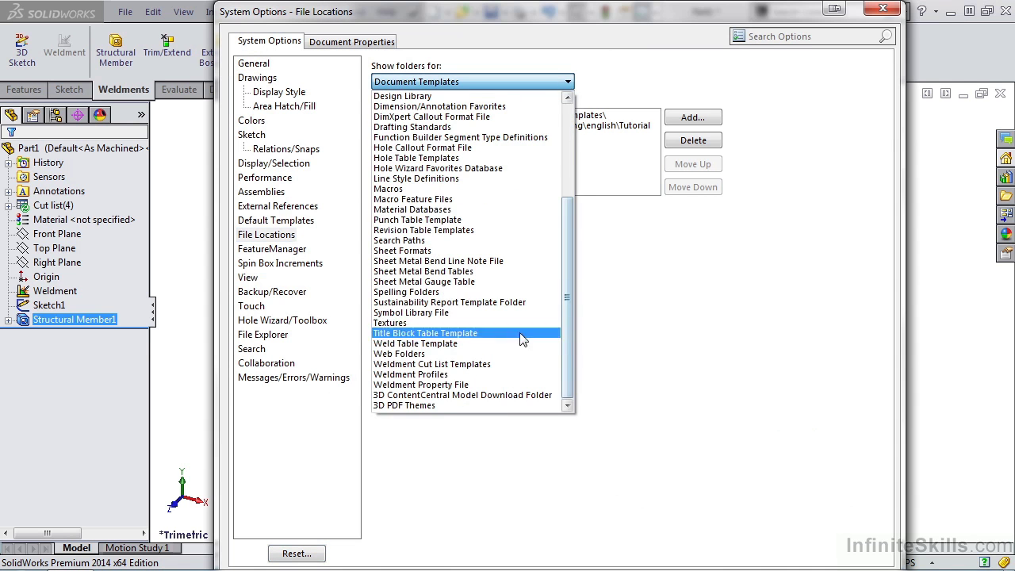
{"action": "left_click", "coordinate": [422, 376]}
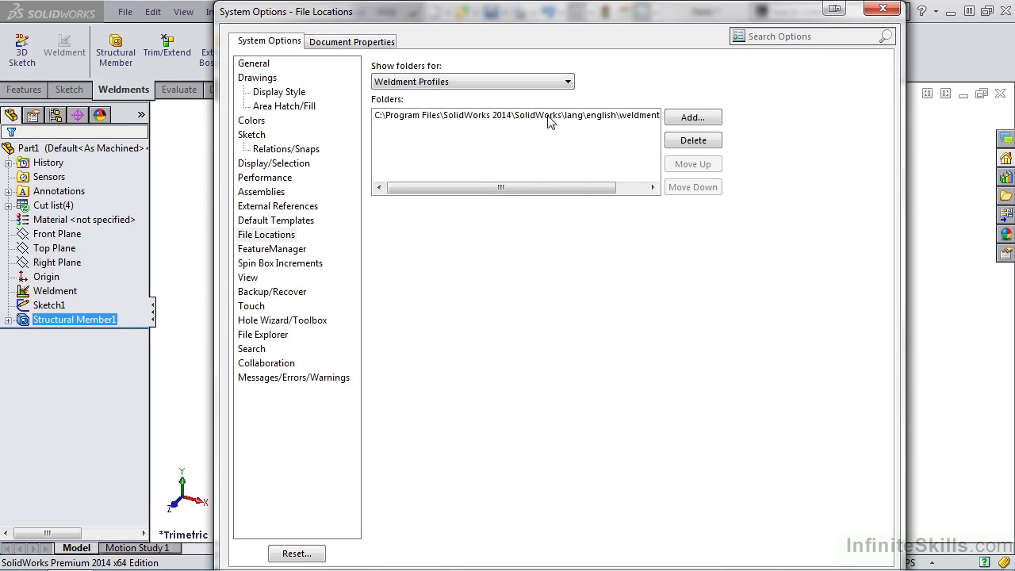
{"action": "left_click_drag", "start_coordinate": [552, 191], "coordinate": [608, 201]}
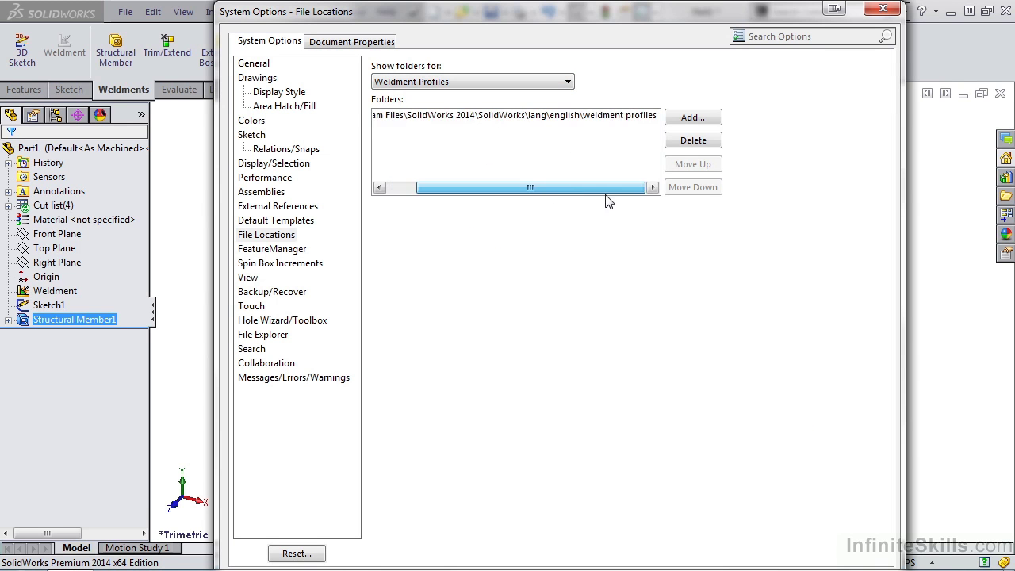
{"action": "left_click", "coordinate": [884, 10]}
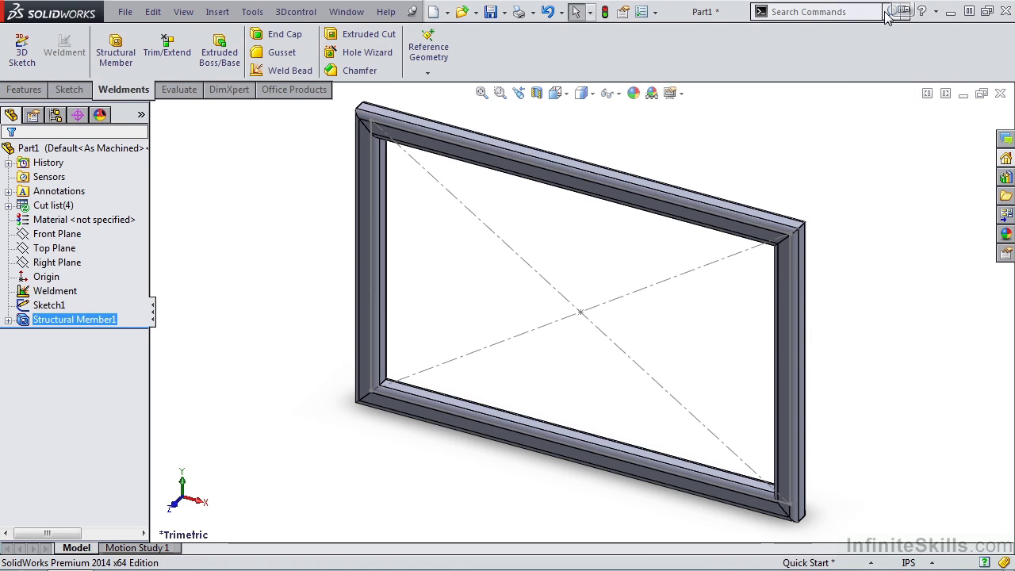
Browse the Design Library to the Weldments folder of the SolidWorks Content.
{"action": "left_click", "coordinate": [1006, 177]}
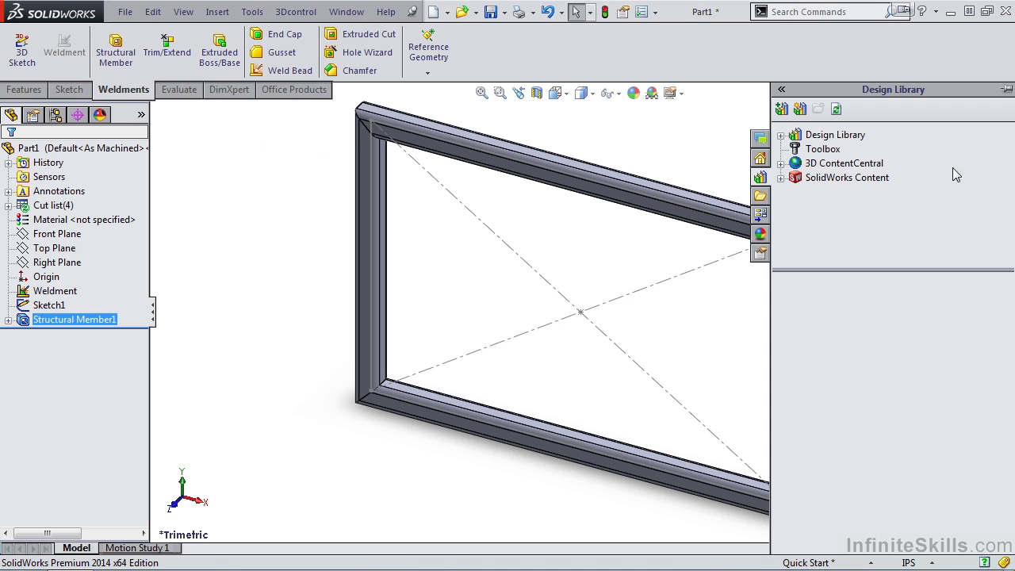
{"action": "left_click", "coordinate": [782, 180]}
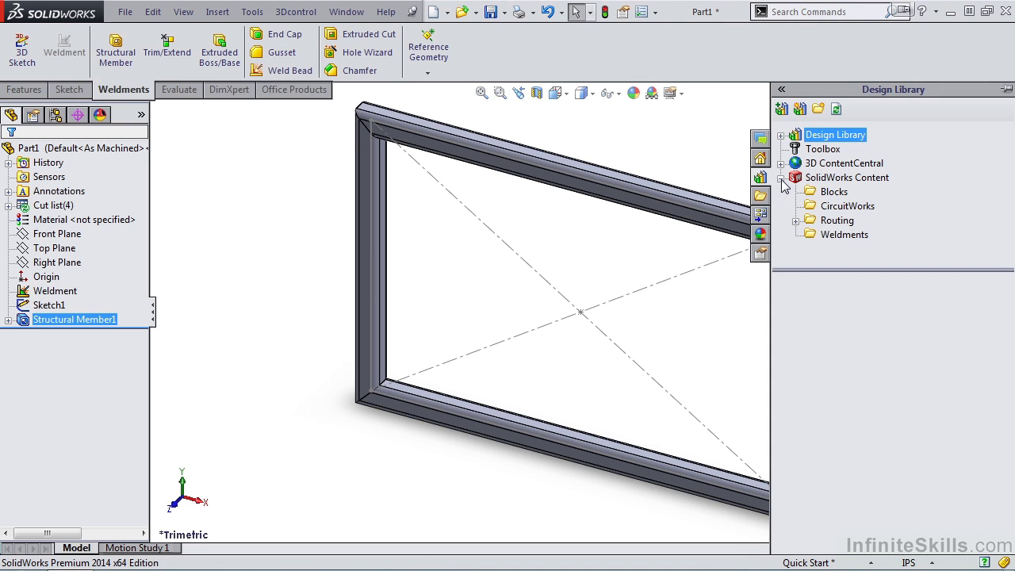
{"action": "left_click", "coordinate": [837, 236]}
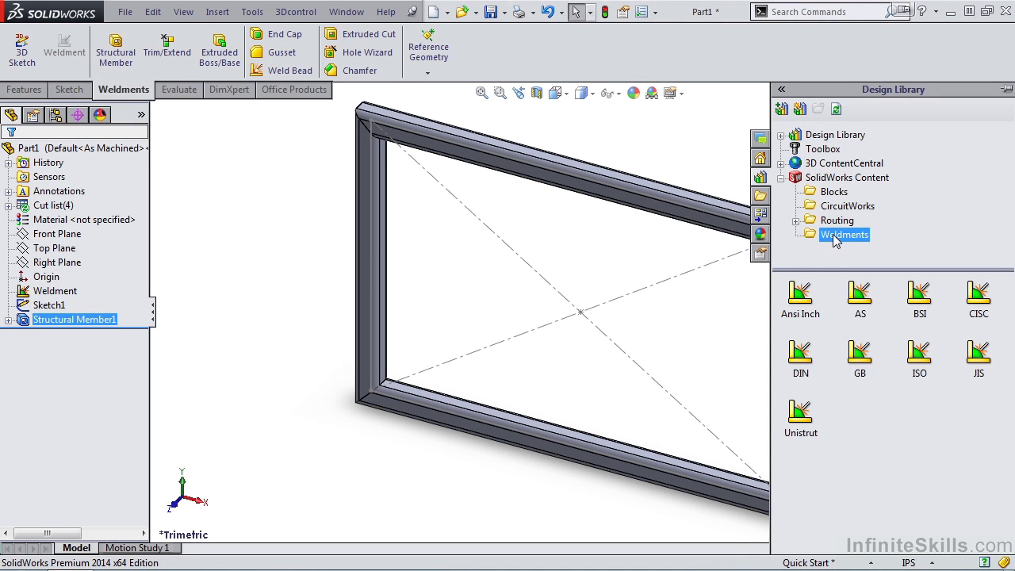
Download the Ansi Inch weldment profiles ZIP from the Design Library to the Desktop.
{"action": "left_click", "coordinate": [800, 312], "text": "ctrl"}
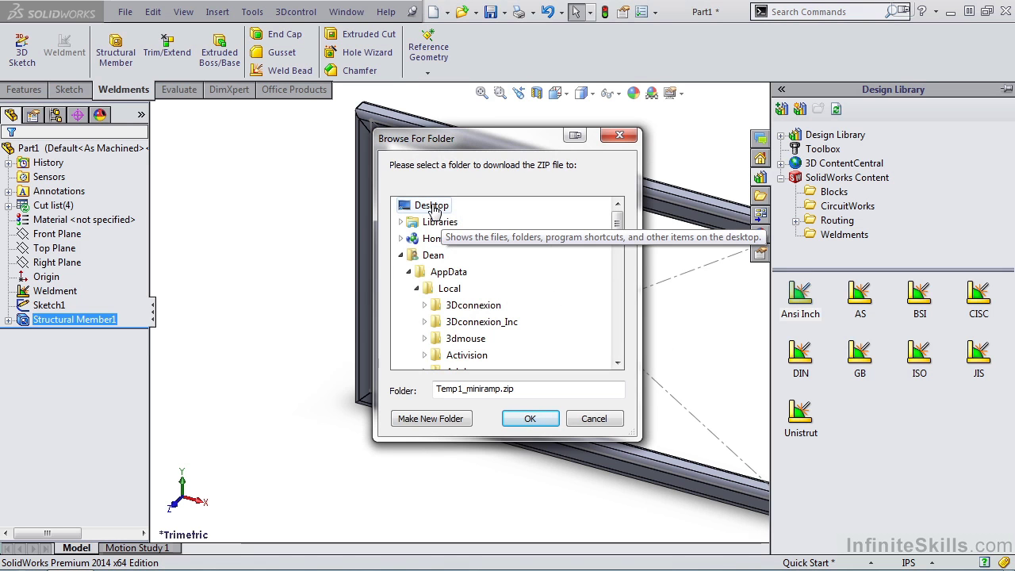
{"action": "left_click", "coordinate": [432, 208]}
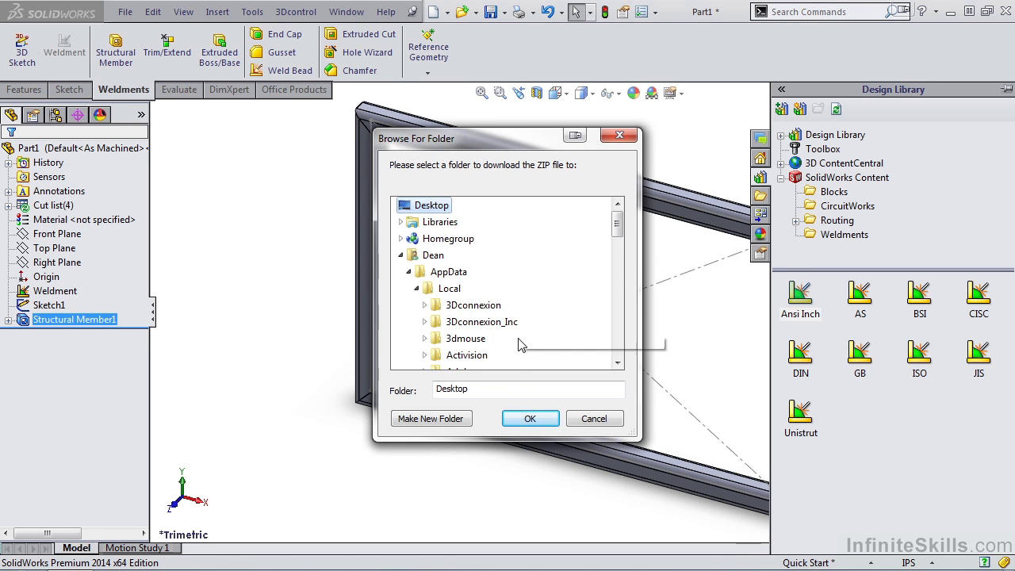
{"action": "left_click", "coordinate": [529, 419]}
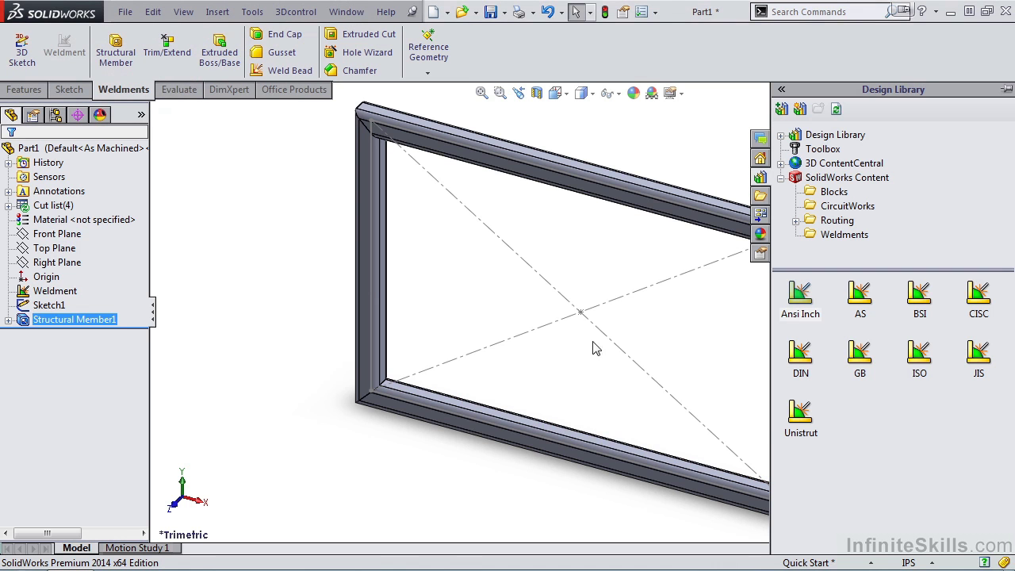
Download the Unistrut weldment profiles ZIP to the Desktop and collapse the Design Library.
{"action": "left_click", "coordinate": [802, 422]}
{"action": "left_click", "coordinate": [432, 203]}
{"action": "left_click", "coordinate": [529, 418]}
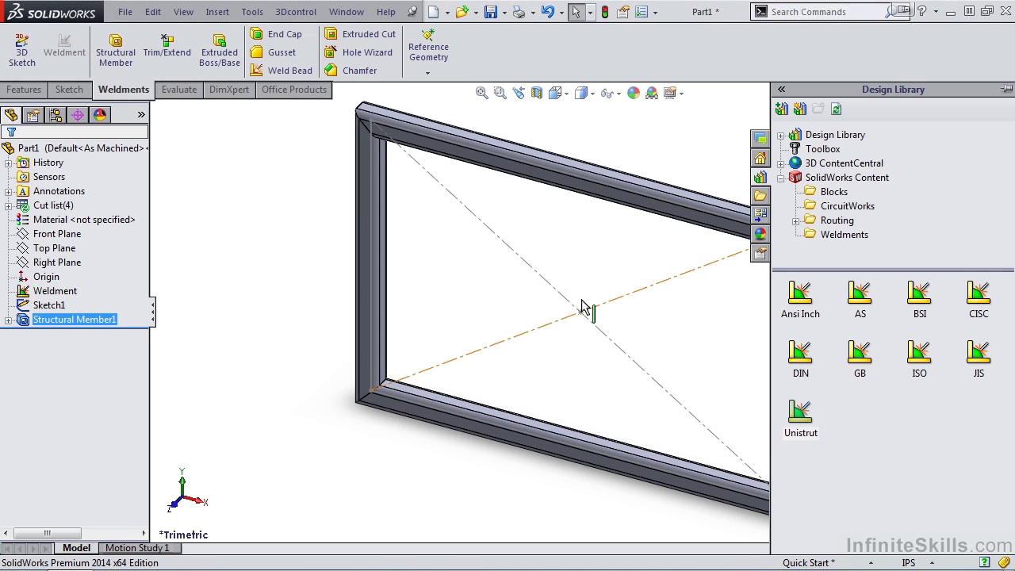
{"action": "left_click", "coordinate": [711, 154]}
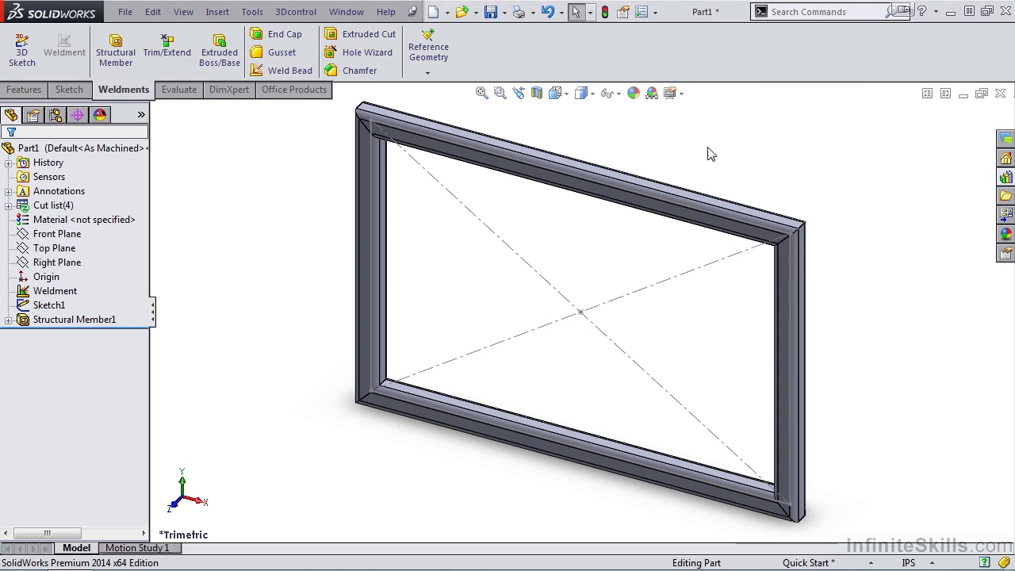
Shrink the SolidWorks window to expose the desktop and start extracting all files from the Unistrut archive.
{"action": "left_click", "coordinate": [987, 11]}
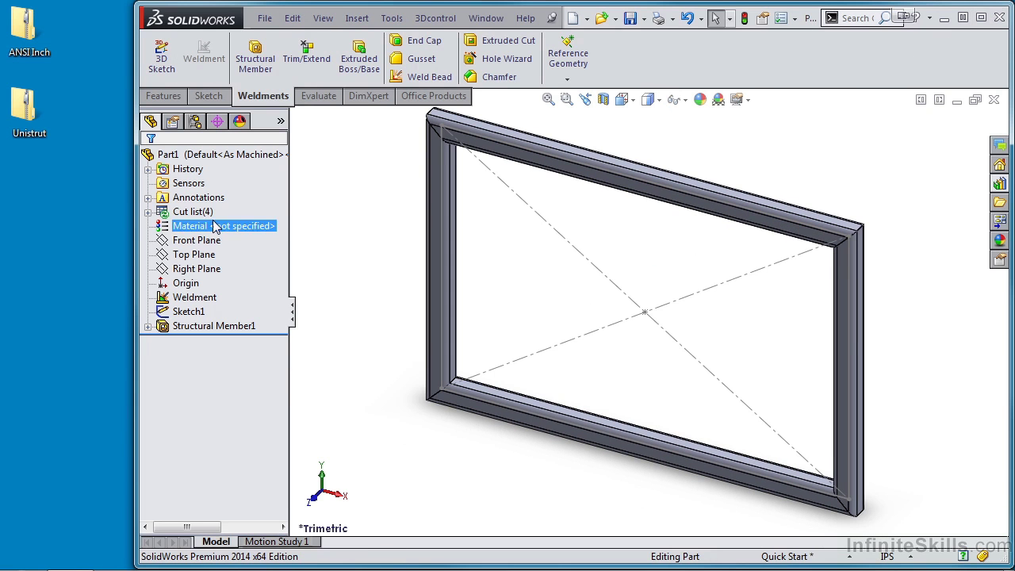
{"action": "right_click", "coordinate": [29, 135]}
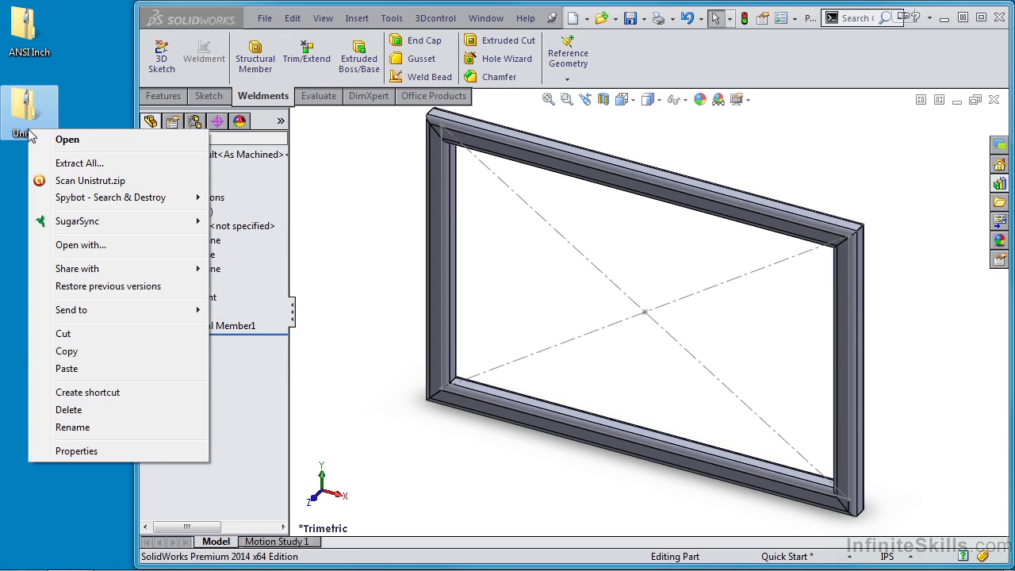
{"action": "left_click", "coordinate": [81, 163]}
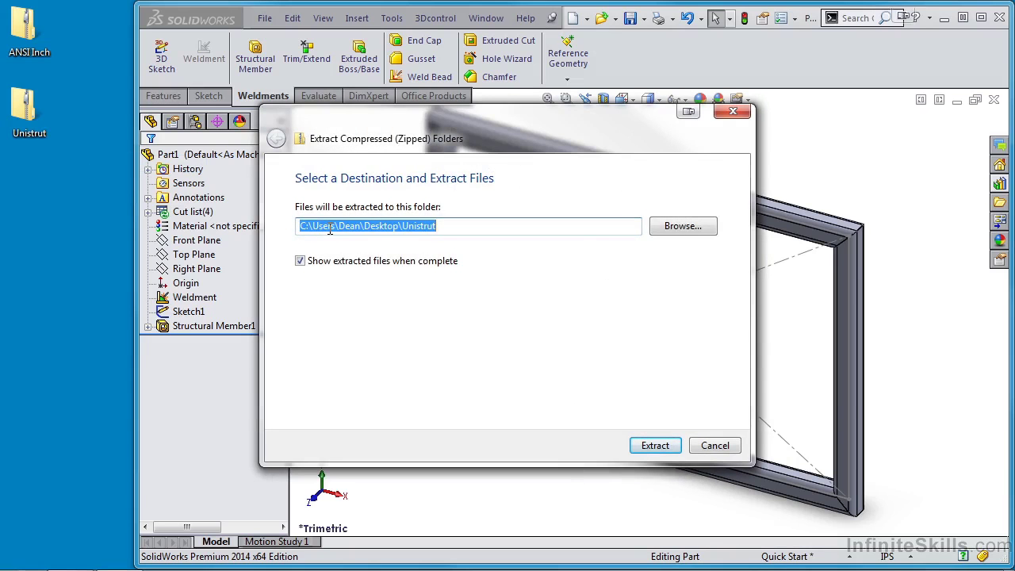
Extract the Unistrut archive to C:\Program Files\SolidWorks 2014\SolidWorks\lang\english\weldment profiles, and close the resulting folder window.
{"action": "left_click", "coordinate": [679, 230]}
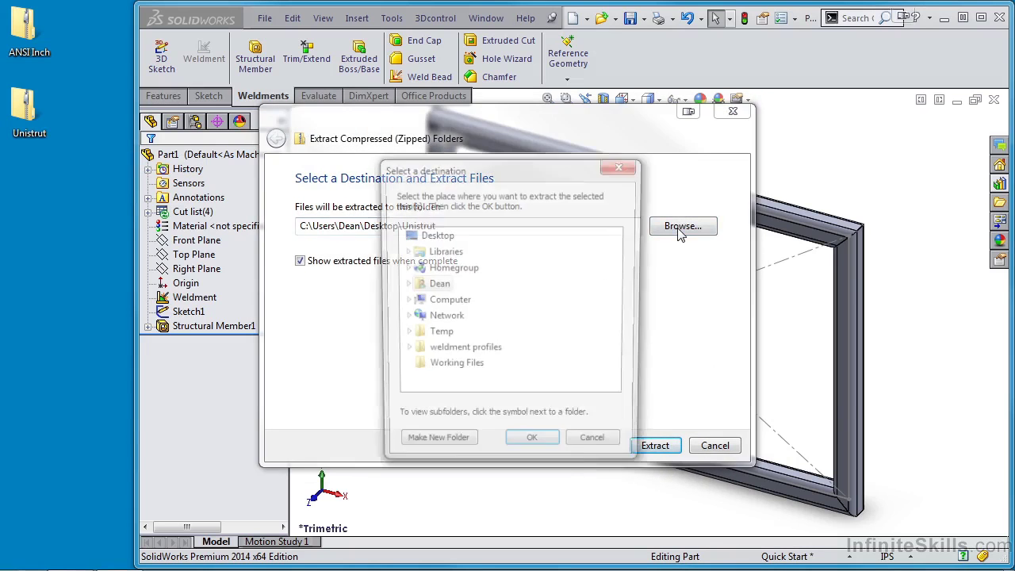
{"action": "left_click", "coordinate": [440, 302]}
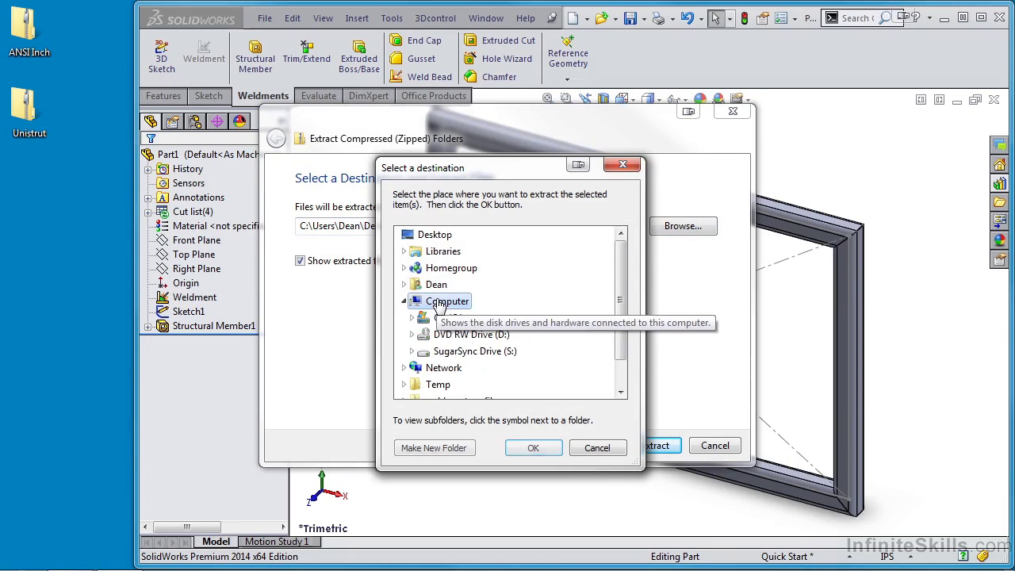
{"action": "left_click", "coordinate": [448, 318]}
{"action": "scroll", "coordinate": [453, 323], "scroll_direction": "down", "scroll_amount": 3}
{"action": "left_click", "coordinate": [463, 286]}
{"action": "scroll", "coordinate": [460, 297], "scroll_direction": "down", "scroll_amount": 6}
{"action": "left_click", "coordinate": [460, 303]}
{"action": "left_click", "coordinate": [468, 324]}
{"action": "scroll", "coordinate": [471, 319], "scroll_direction": "down", "scroll_amount": 4}
{"action": "left_click", "coordinate": [471, 318]}
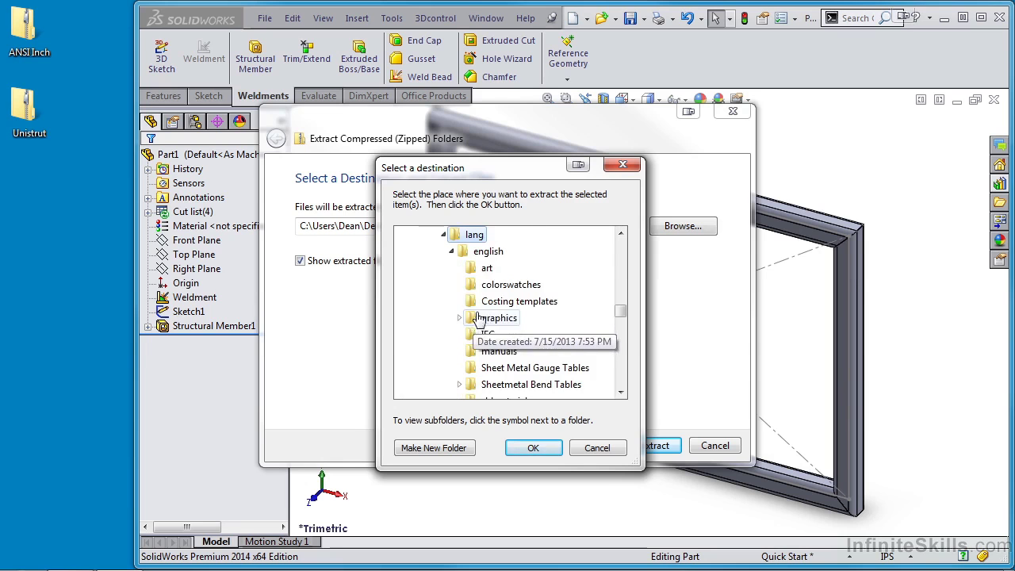
{"action": "scroll", "coordinate": [492, 332], "scroll_direction": "down", "scroll_amount": 2}
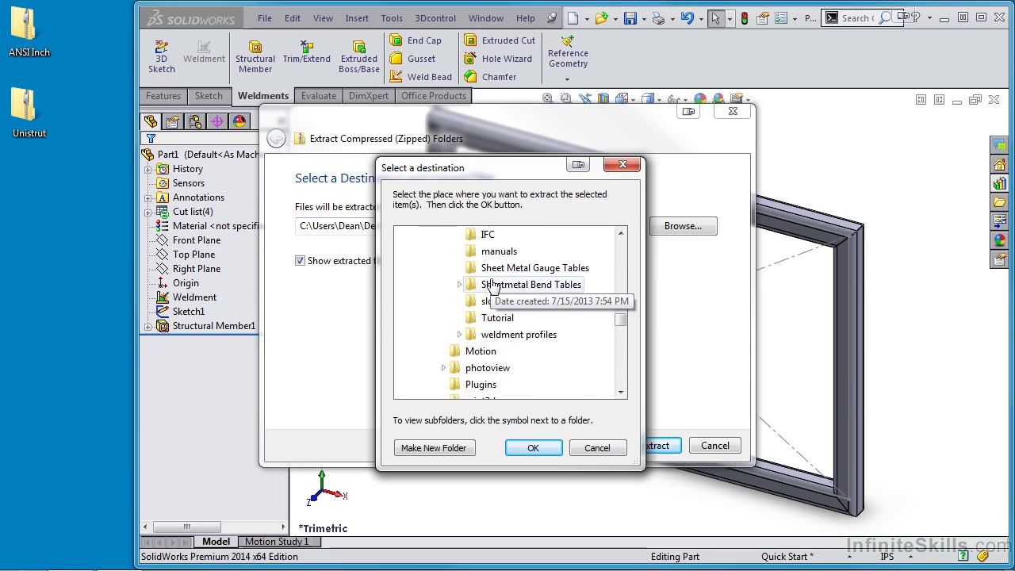
{"action": "left_click", "coordinate": [510, 336]}
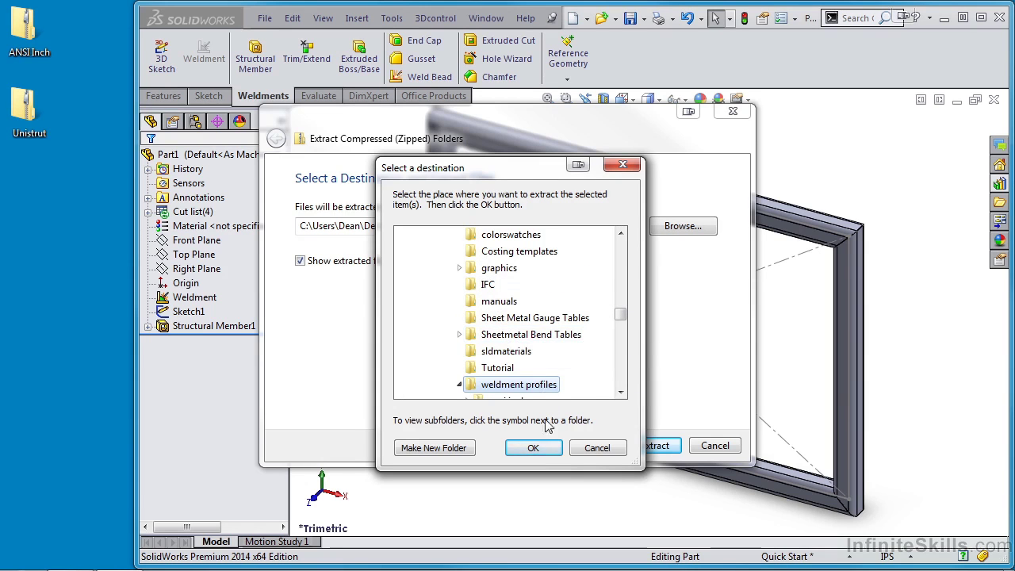
{"action": "left_click", "coordinate": [534, 448]}
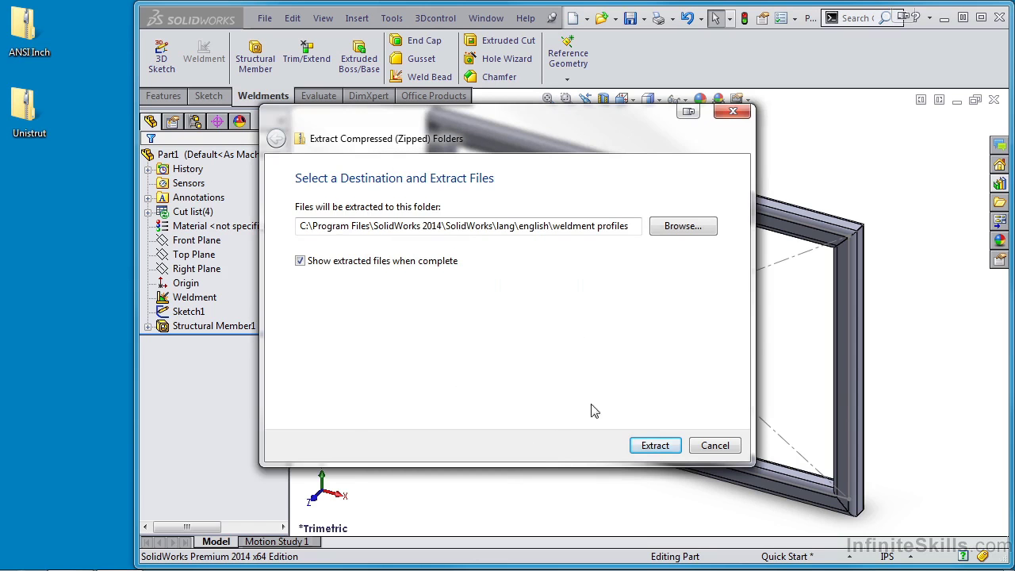
{"action": "left_click", "coordinate": [650, 447]}
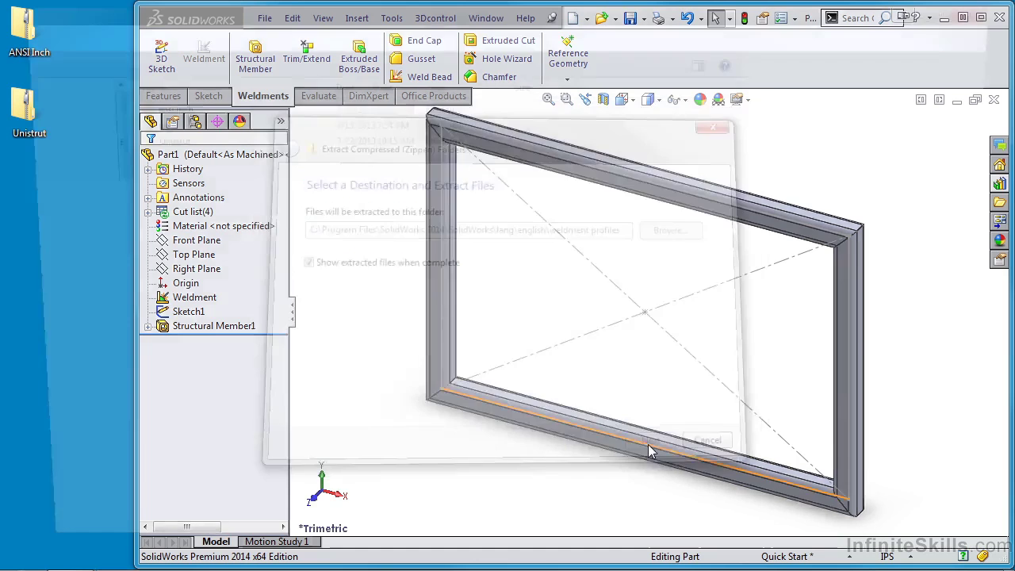
{"action": "left_click", "coordinate": [994, 10]}
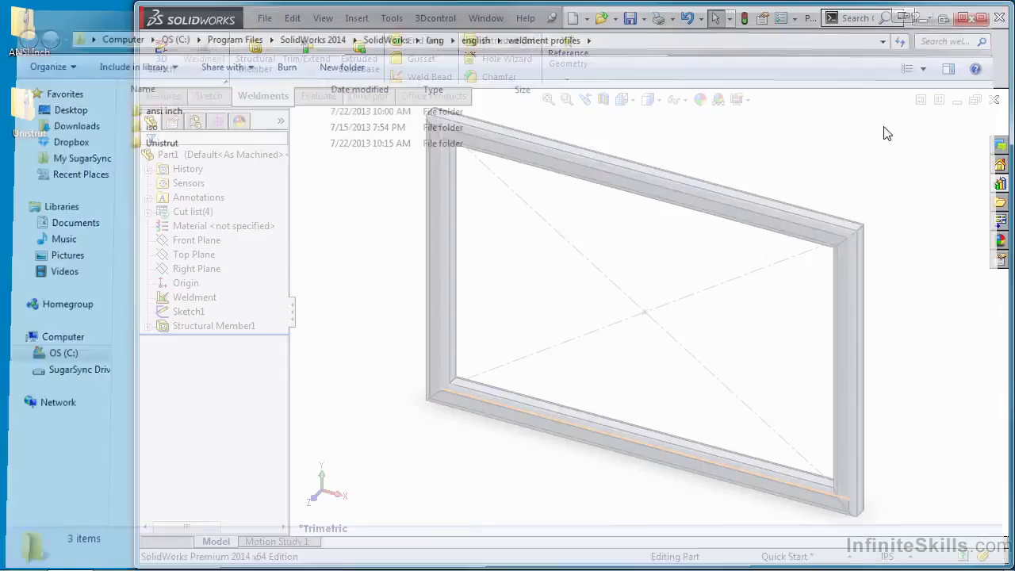
Start extracting the ANSI Inch archive and set its destination to the weldment profiles folder under SolidWorks 2014\SolidWorks\lang\english.
{"action": "right_click", "coordinate": [28, 36]}
{"action": "left_click", "coordinate": [69, 68]}
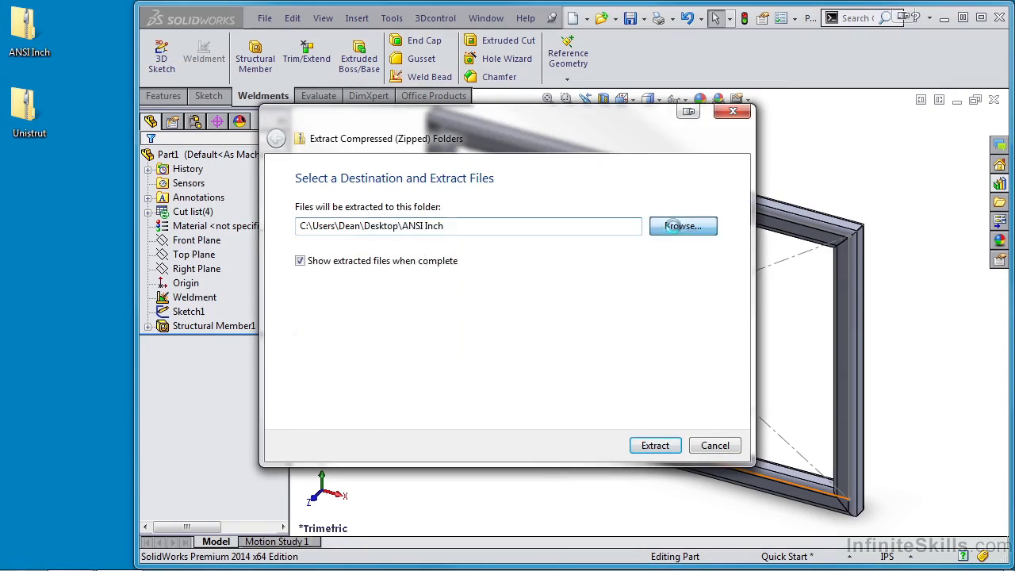
{"action": "left_click", "coordinate": [681, 226]}
{"action": "left_click", "coordinate": [439, 309]}
{"action": "double_click", "coordinate": [446, 317]}
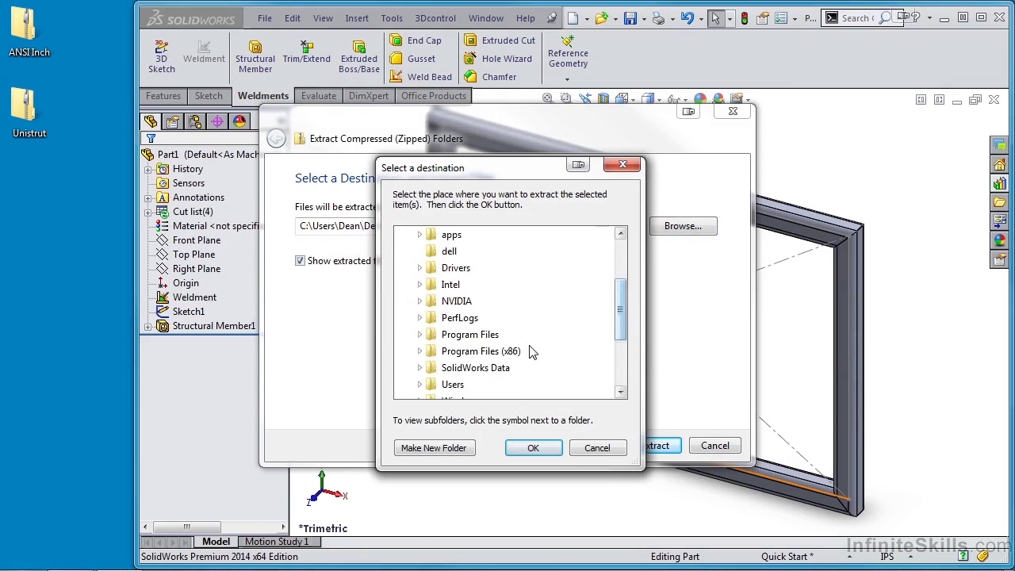
{"action": "double_click", "coordinate": [472, 338]}
{"action": "scroll", "coordinate": [473, 341], "scroll_direction": "down", "scroll_amount": 7}
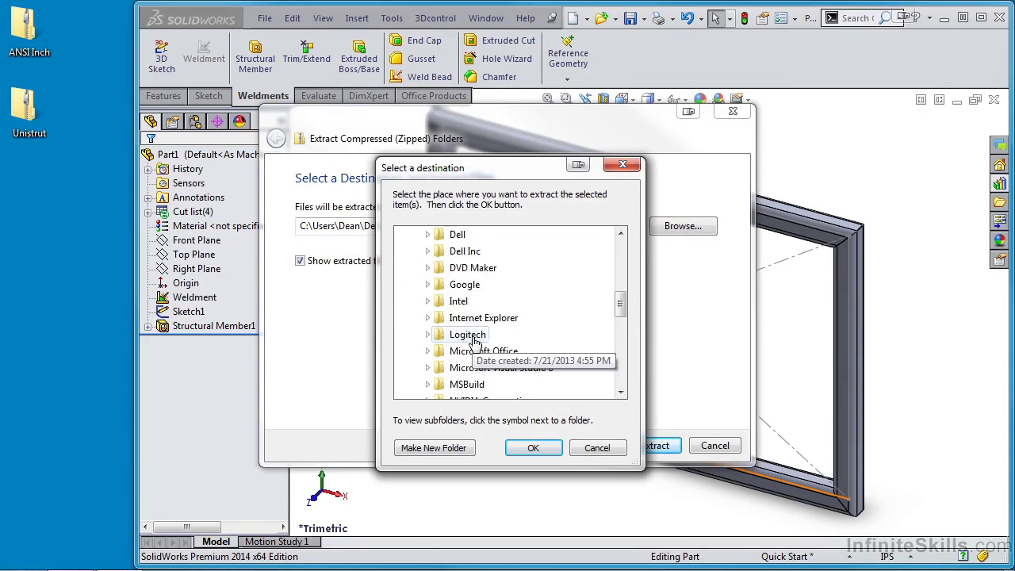
{"action": "double_click", "coordinate": [480, 257]}
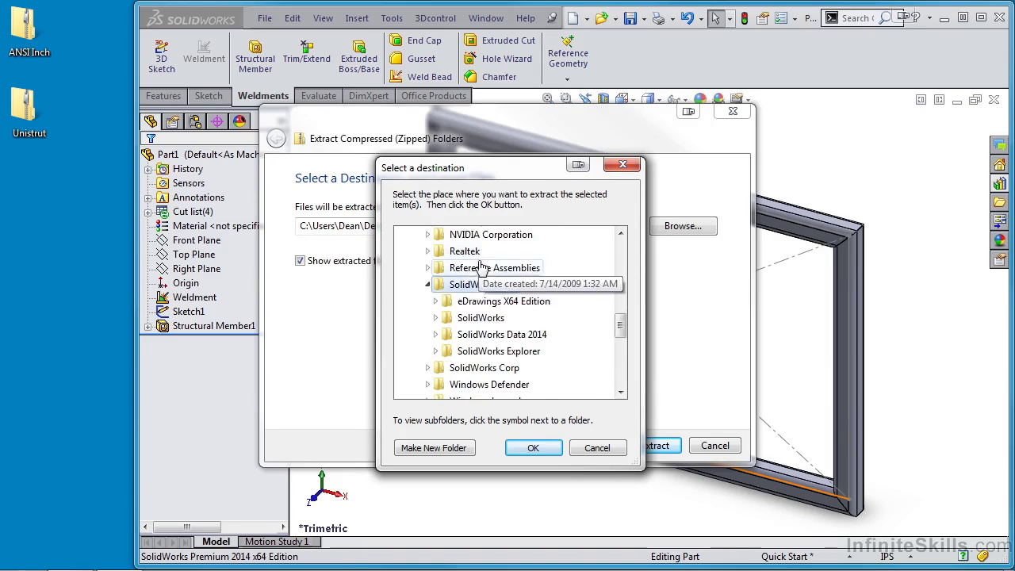
{"action": "double_click", "coordinate": [474, 317]}
{"action": "scroll", "coordinate": [477, 329], "scroll_direction": "down", "scroll_amount": 2}
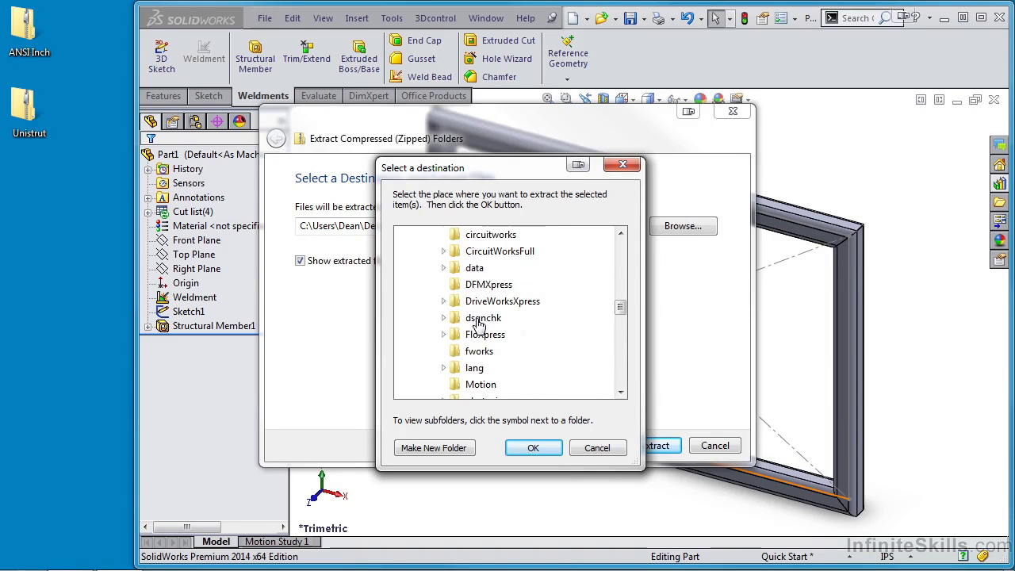
{"action": "scroll", "coordinate": [480, 371], "scroll_direction": "down", "scroll_amount": 4}
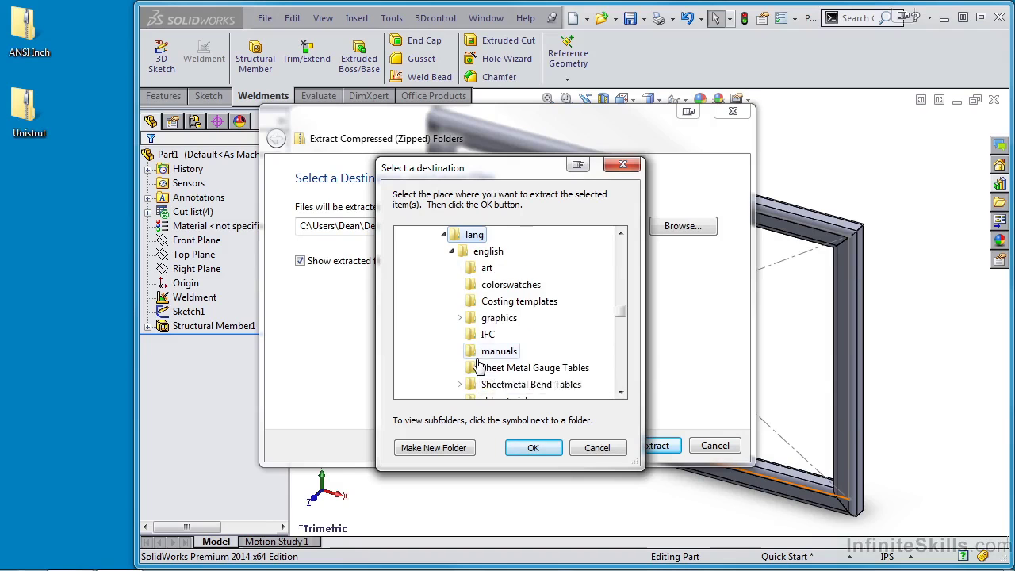
{"action": "scroll", "coordinate": [495, 274], "scroll_direction": "down", "scroll_amount": 2}
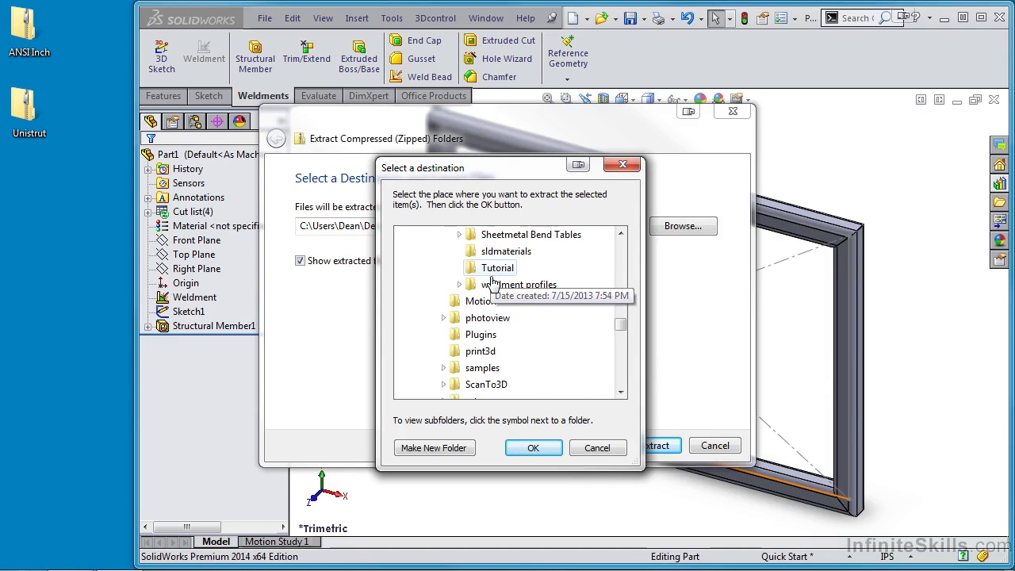
{"action": "double_click", "coordinate": [511, 284]}
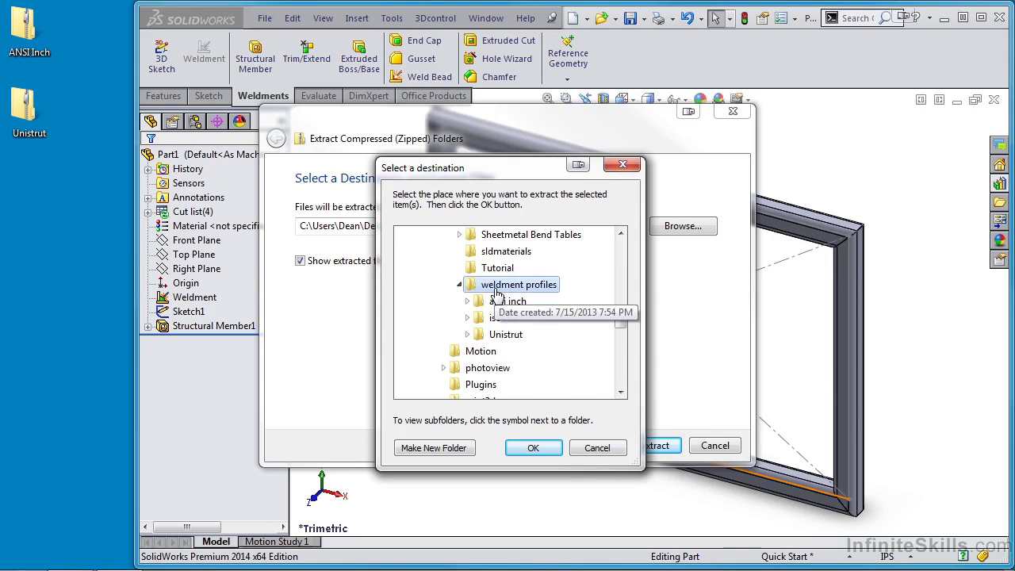
{"action": "left_click", "coordinate": [533, 449]}
Extract the ANSI Inch profiles, merging them with the existing ansi inch folder, and close the folder window.
{"action": "left_click", "coordinate": [654, 445]}
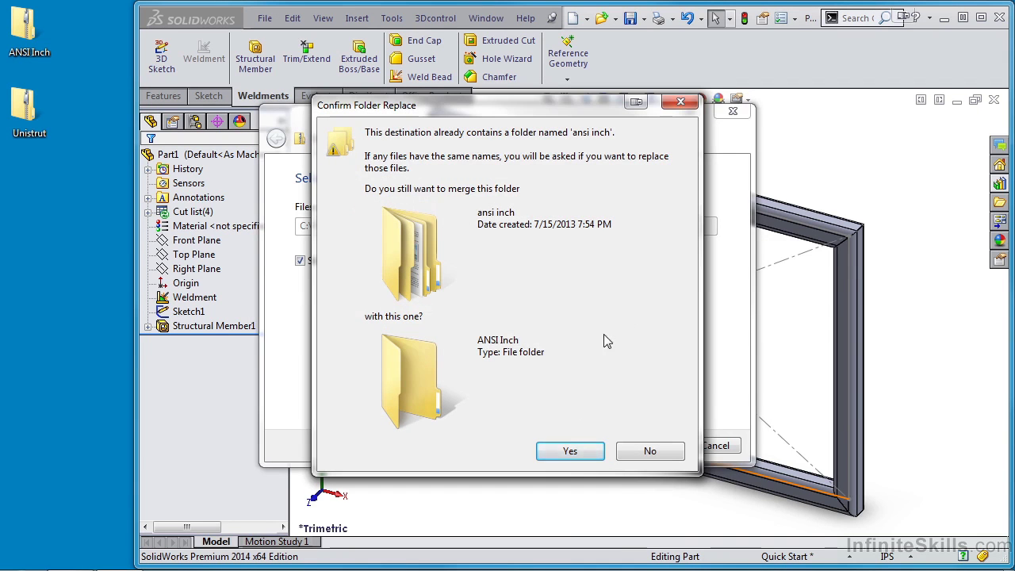
{"action": "left_click", "coordinate": [571, 451]}
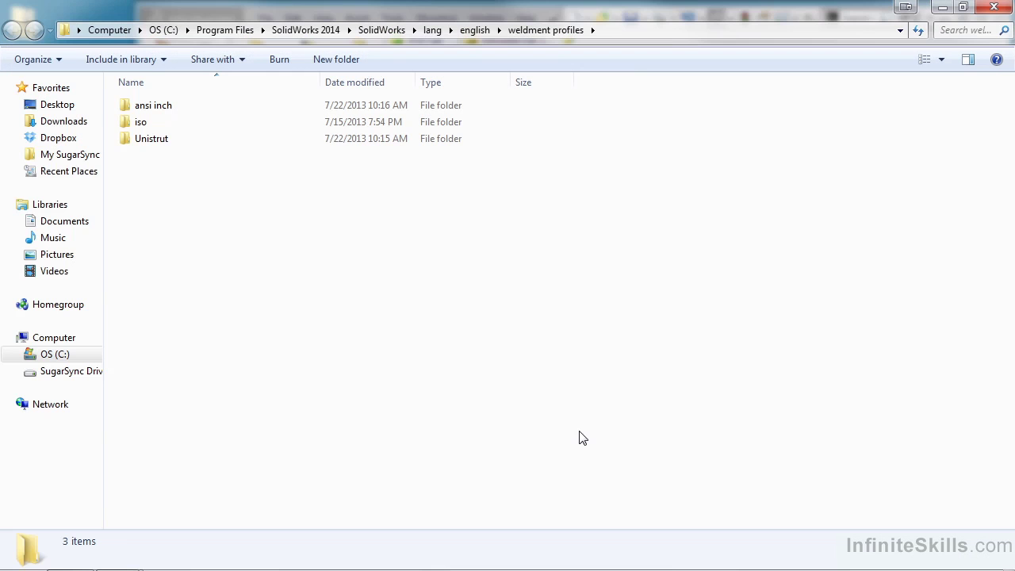
{"action": "left_click", "coordinate": [994, 8]}
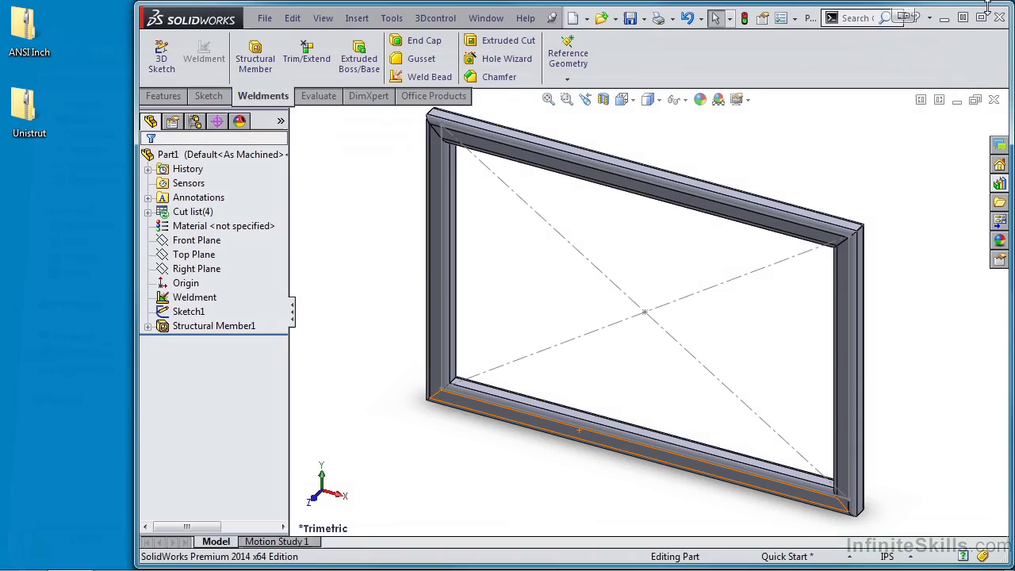
Maximize the SolidWorks window, reopen the structural member's definition, and review the available standards and the ansi inch profile types.
{"action": "left_click", "coordinate": [981, 17]}
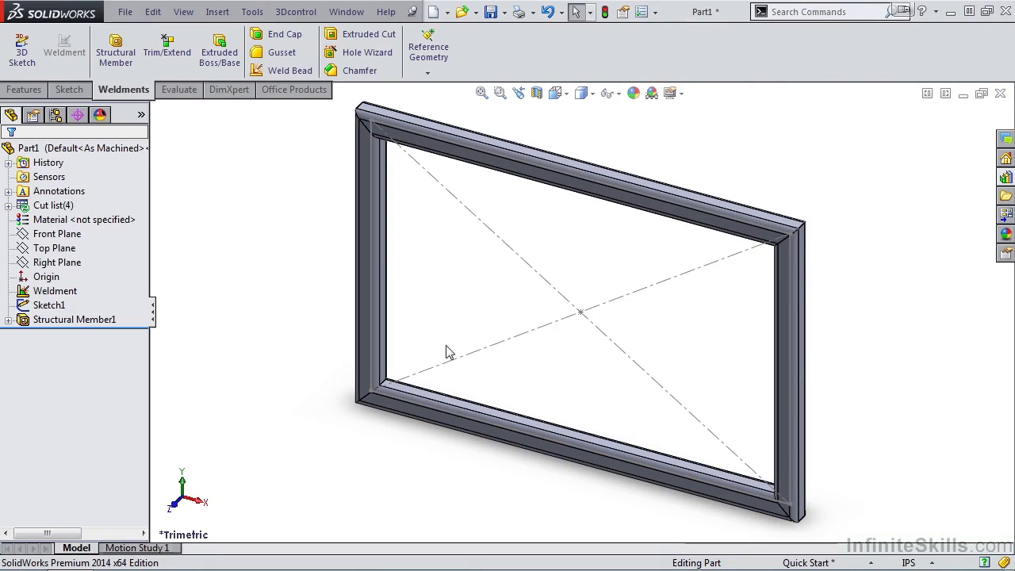
{"action": "right_click", "coordinate": [57, 321]}
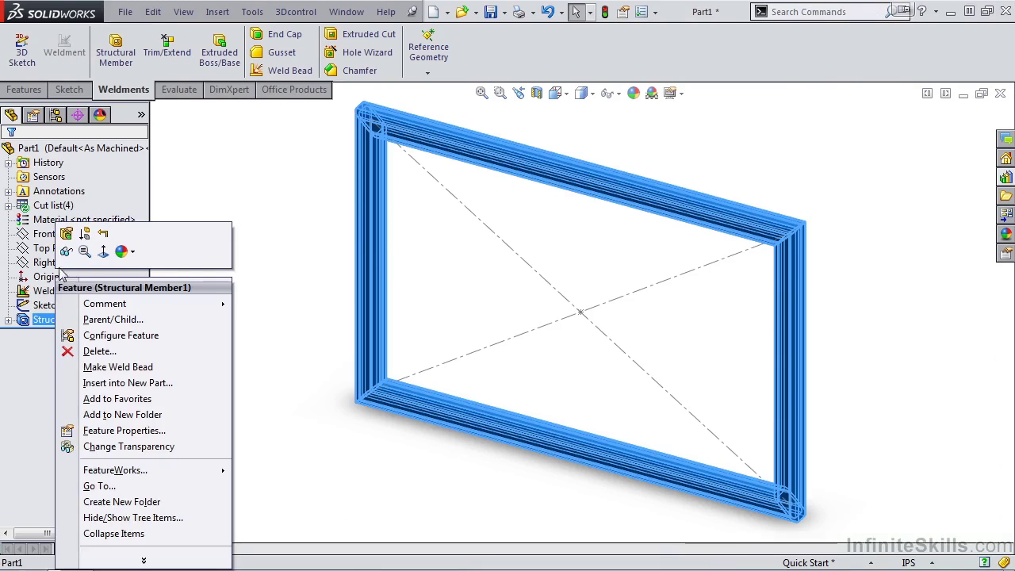
{"action": "left_click", "coordinate": [66, 233]}
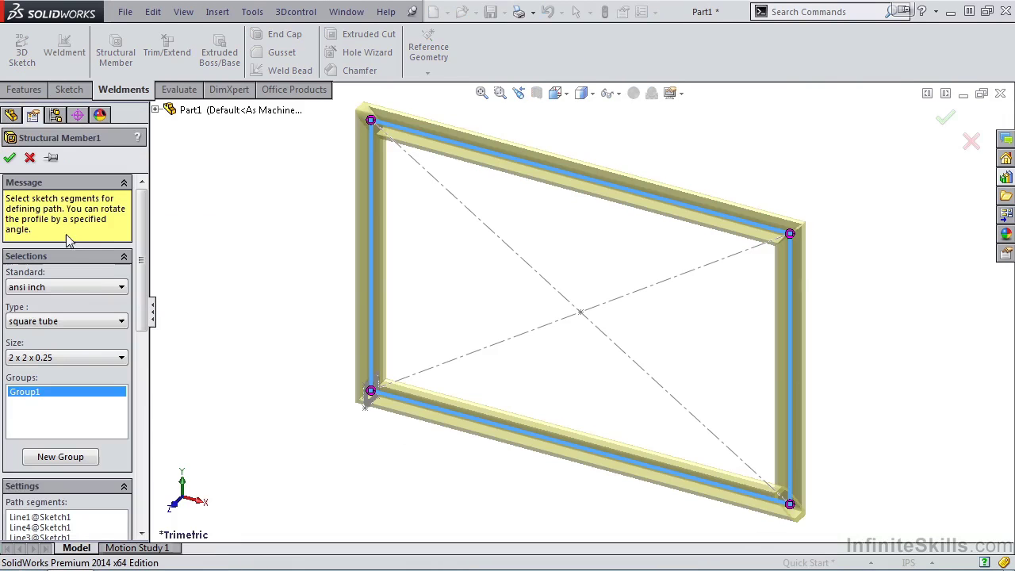
{"action": "left_click", "coordinate": [122, 288]}
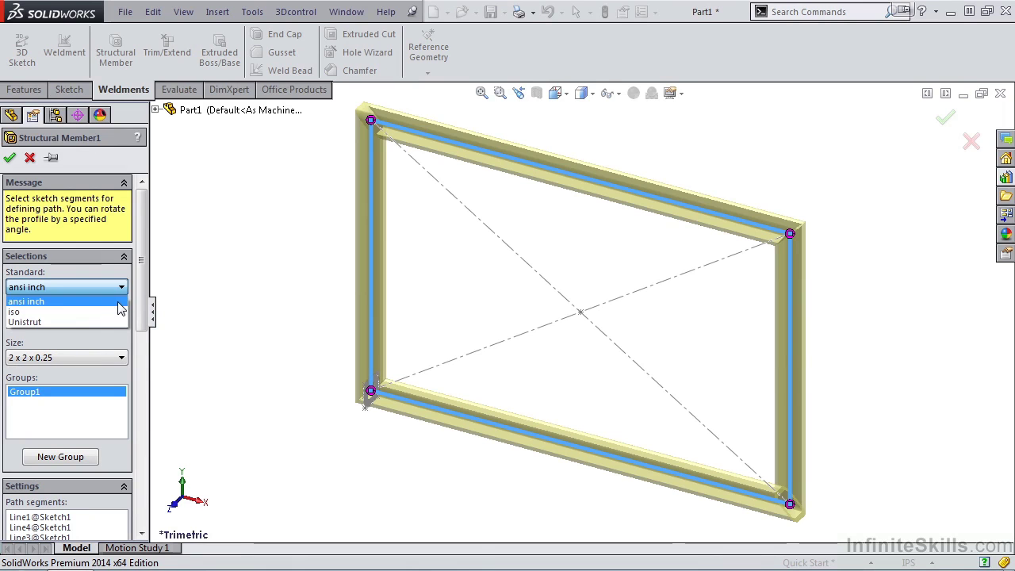
{"action": "left_click", "coordinate": [119, 302]}
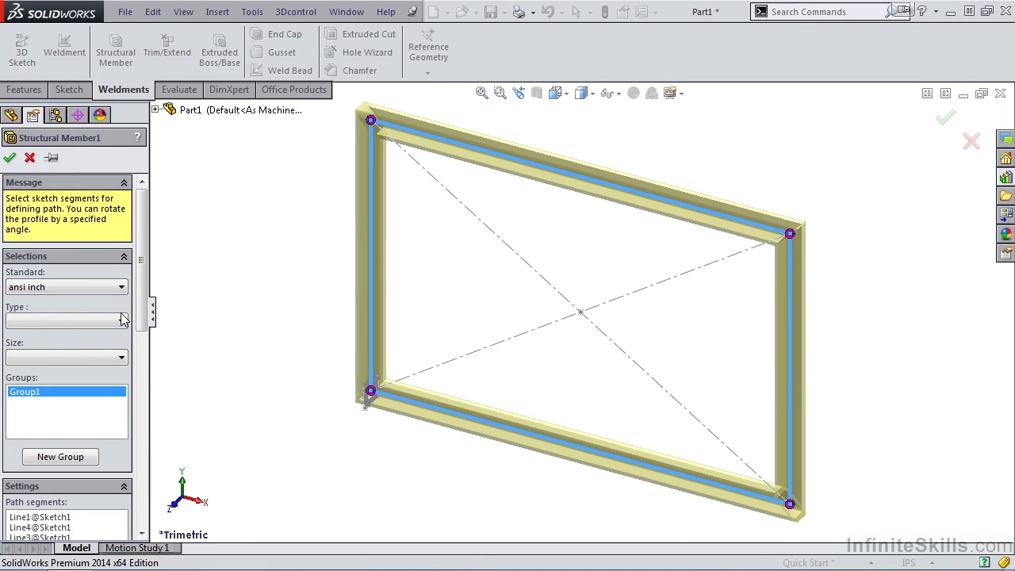
{"action": "left_click", "coordinate": [121, 321]}
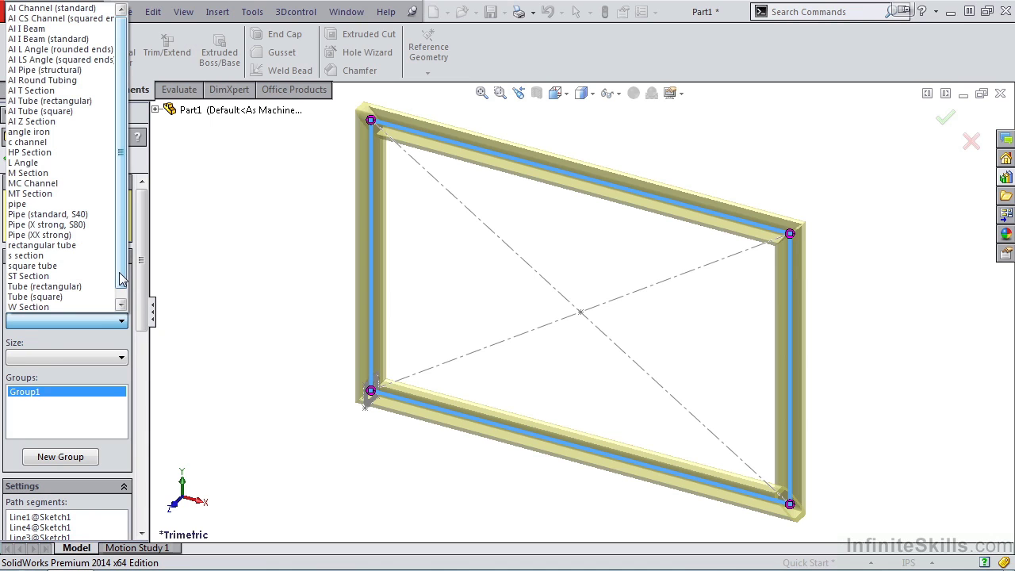
{"action": "left_click", "coordinate": [175, 276]}
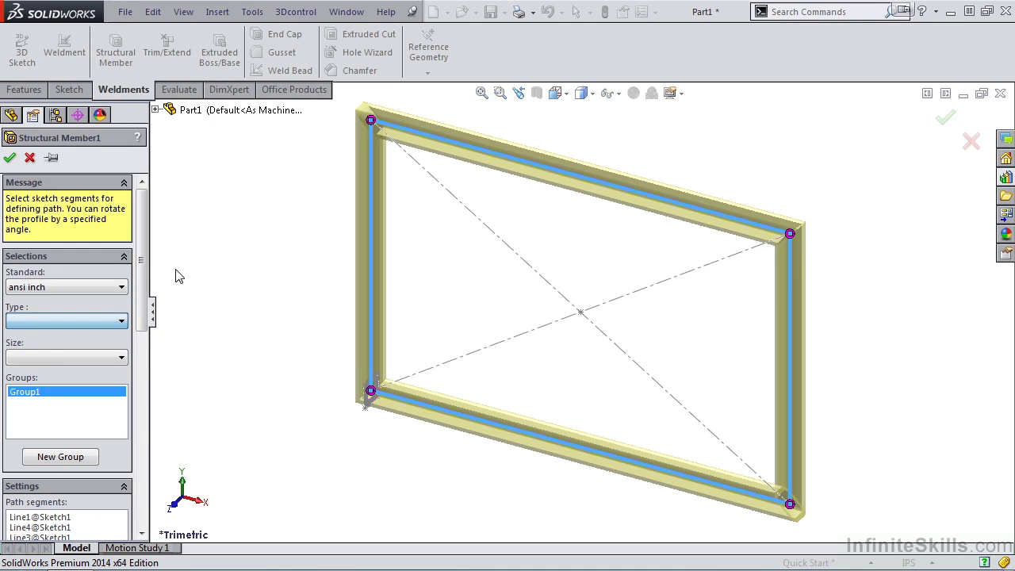